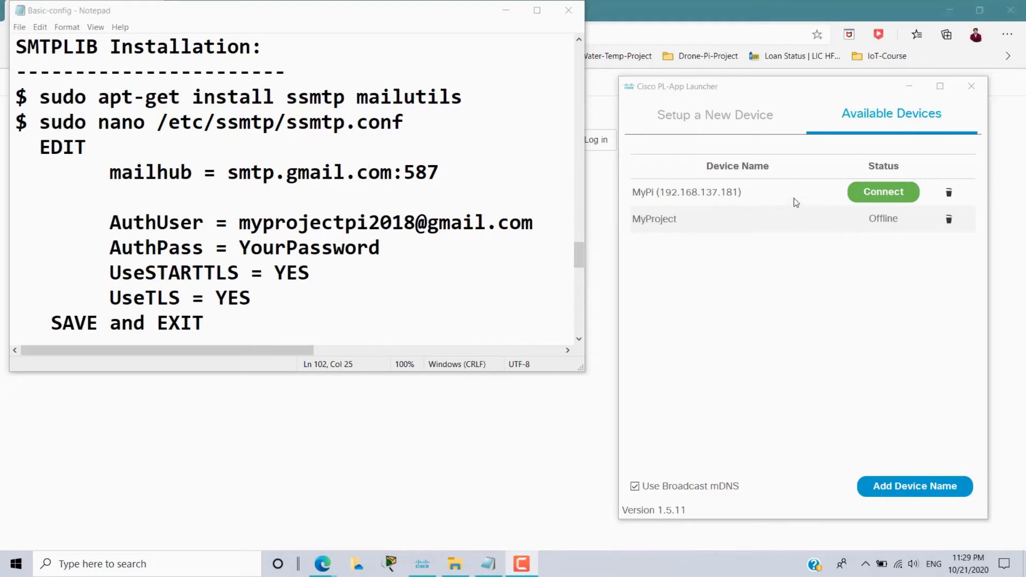
# Step: Log in to the MyPi device and start a new terminal session
pyautogui.click(876, 192)
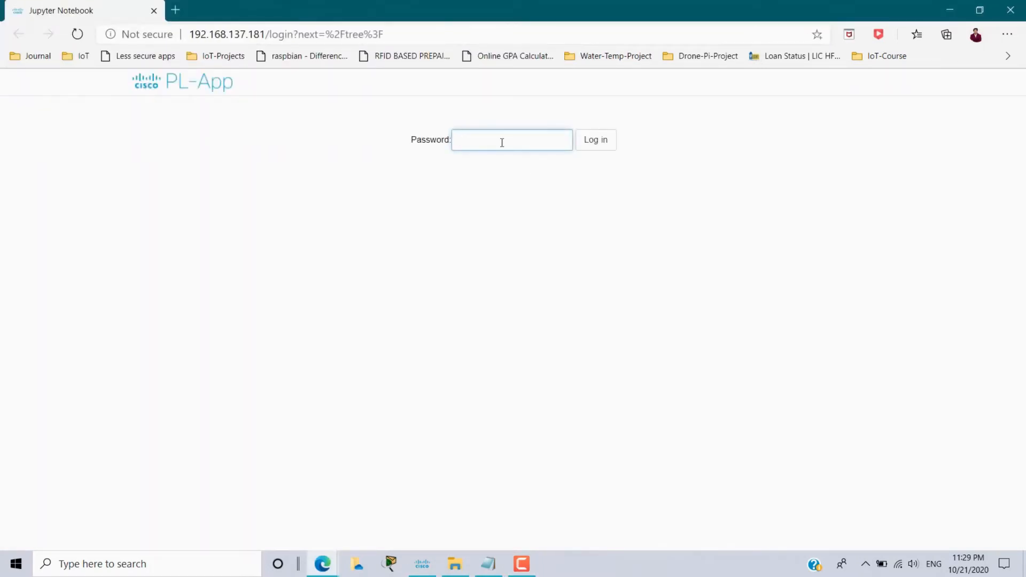
pyautogui.write('password')
pyautogui.press('Return')
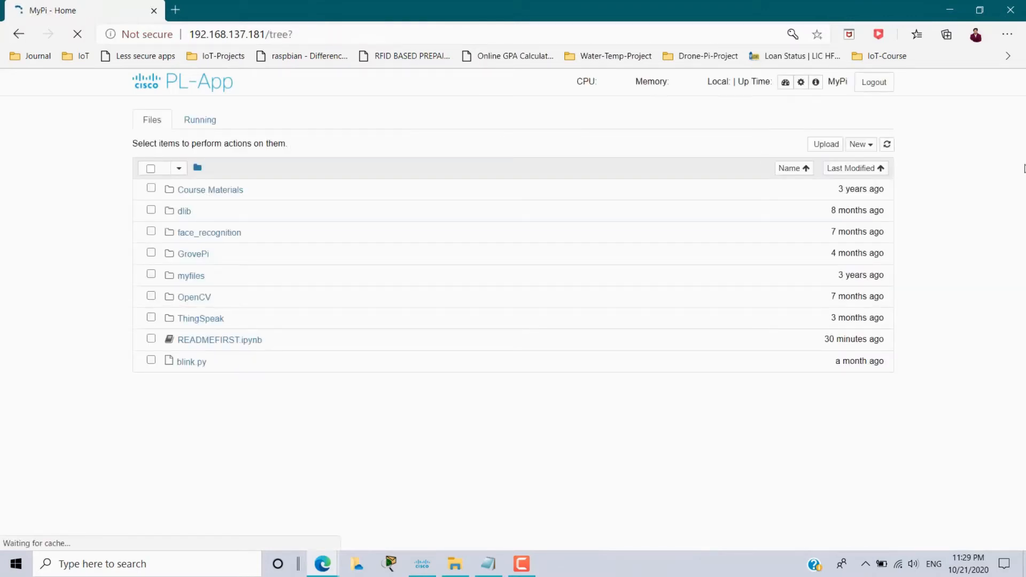
pyautogui.click(862, 145)
pyautogui.click(806, 261)
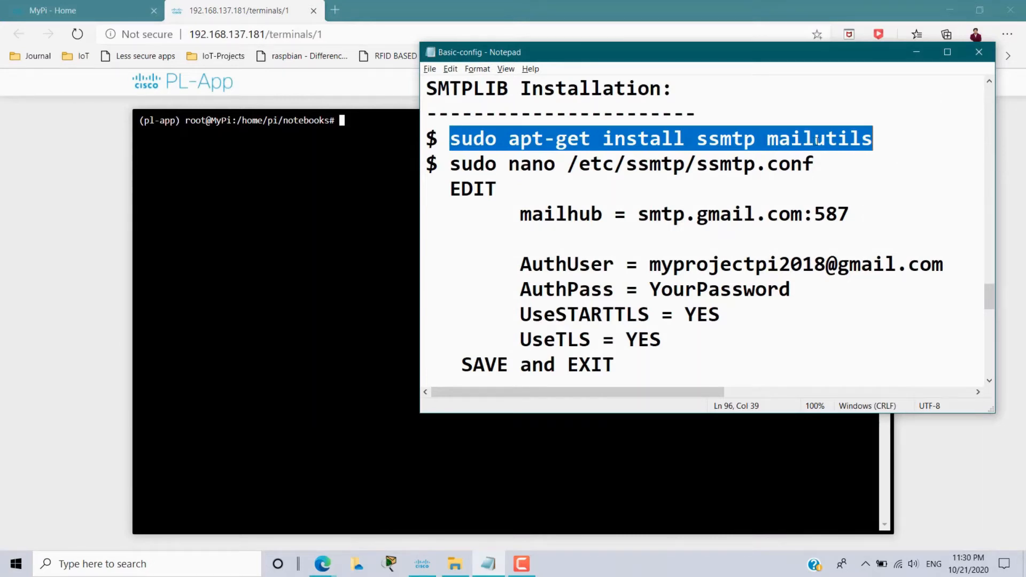
# Step: Run 'sudo apt-get install ssmtp mailutils' pasted from the notes and confirm with y
pyautogui.rightClick(522, 138)
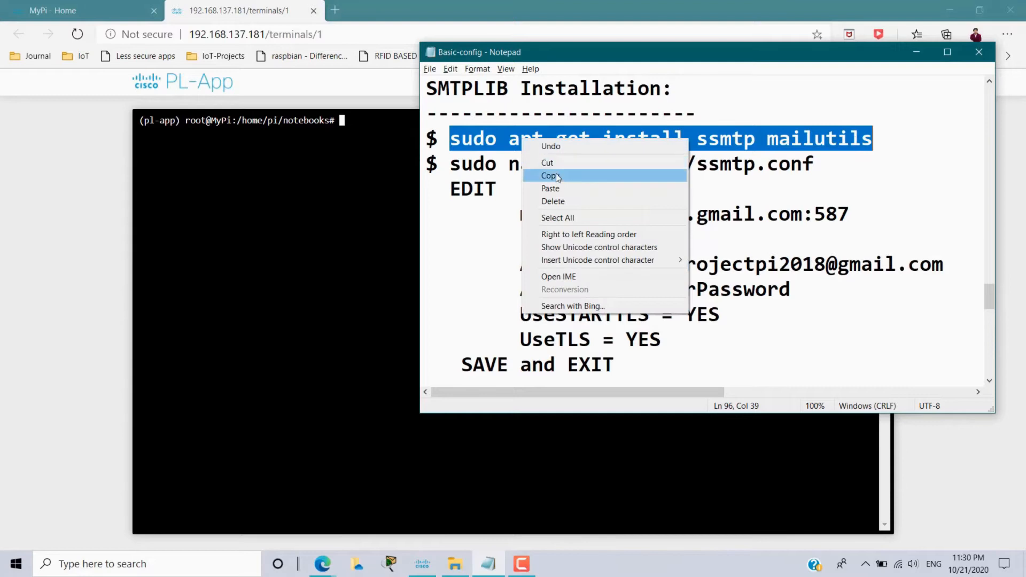
pyautogui.click(561, 171)
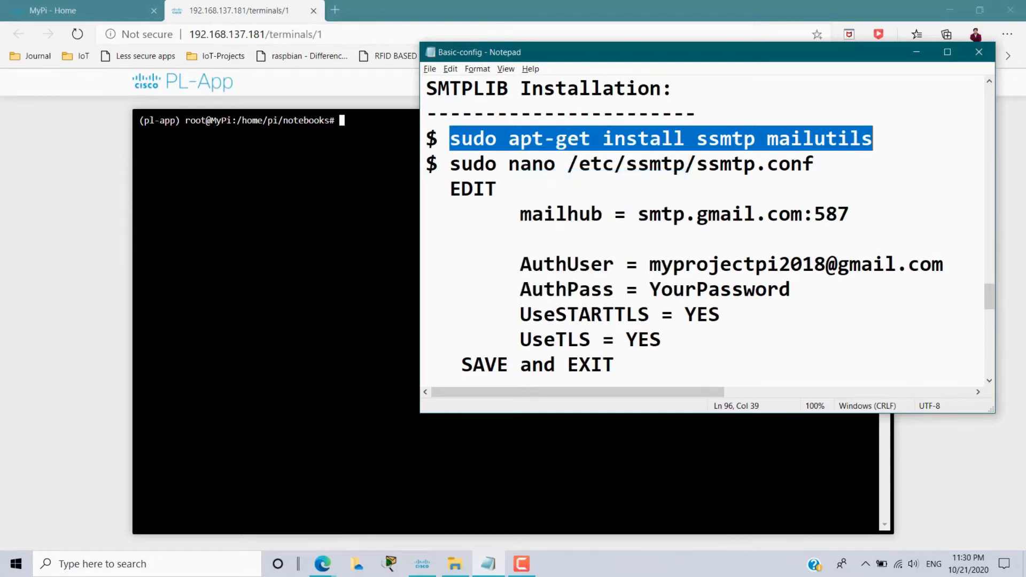
pyautogui.click(241, 320)
pyautogui.rightClick(352, 120)
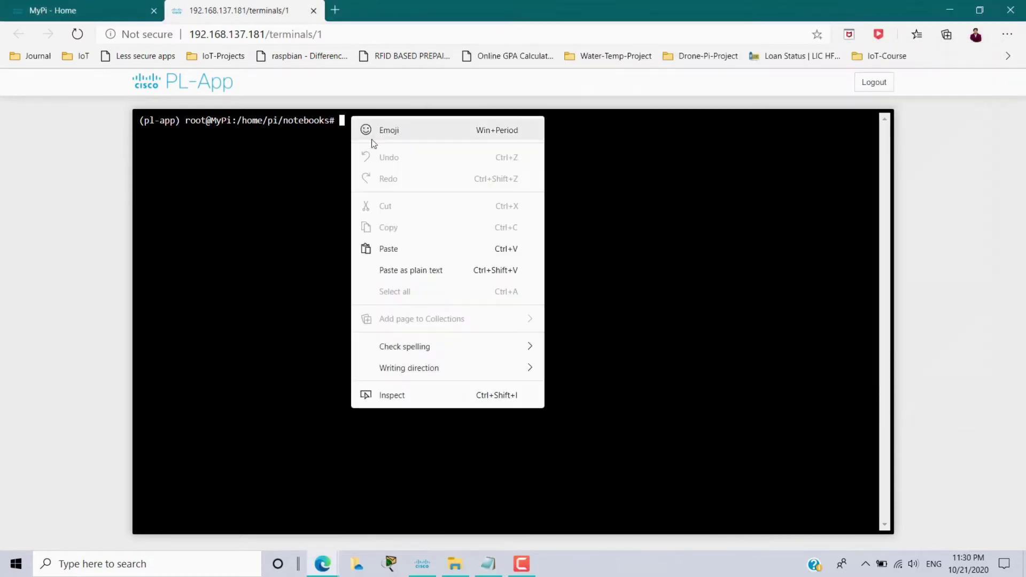
pyautogui.click(396, 249)
pyautogui.press('Return')
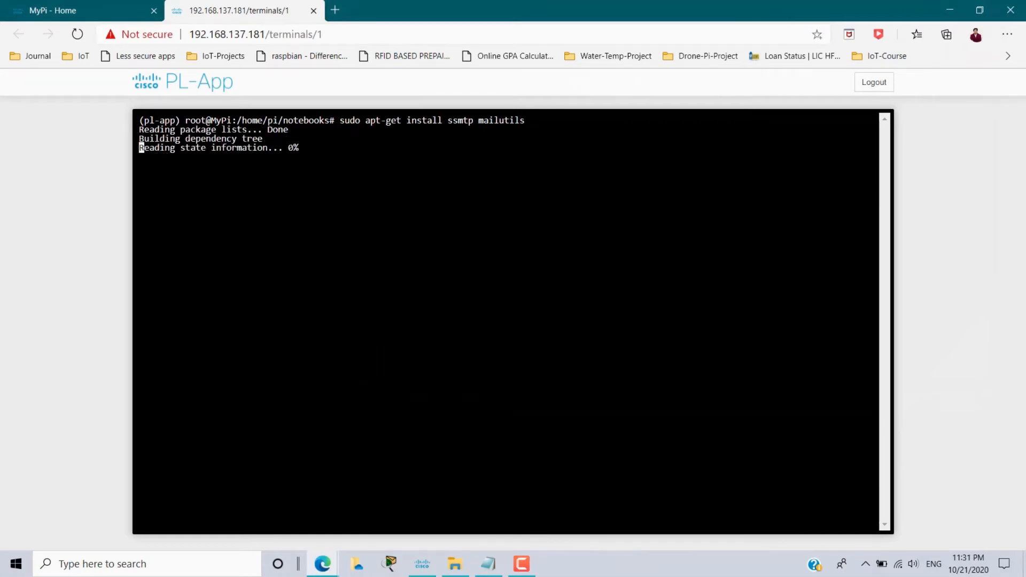
pyautogui.write('y')
pyautogui.press('Return')
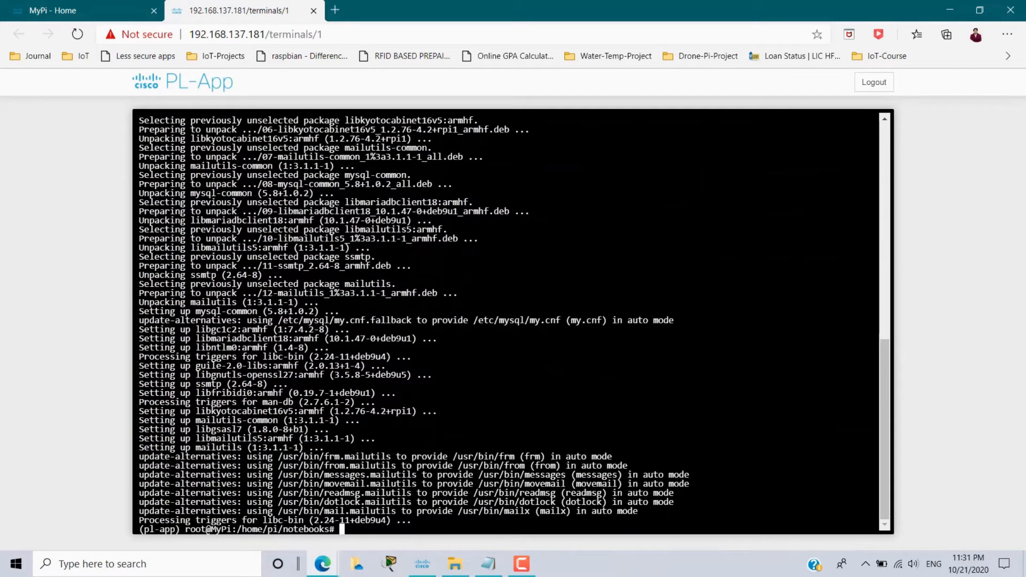
# Step: Clear the terminal and run 'sudo nano /etc/ssmtp/ssmtp.conf' pasted from the notes
pyautogui.hotkey('ctrl', 'l')
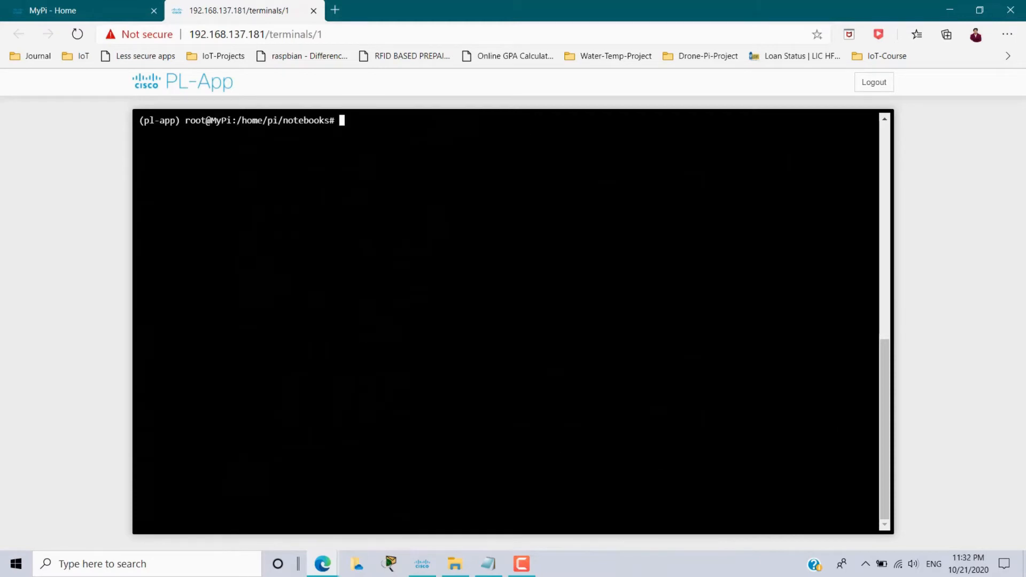
pyautogui.click(489, 564)
pyautogui.moveTo(578, 163); pyautogui.dragTo(731, 164)
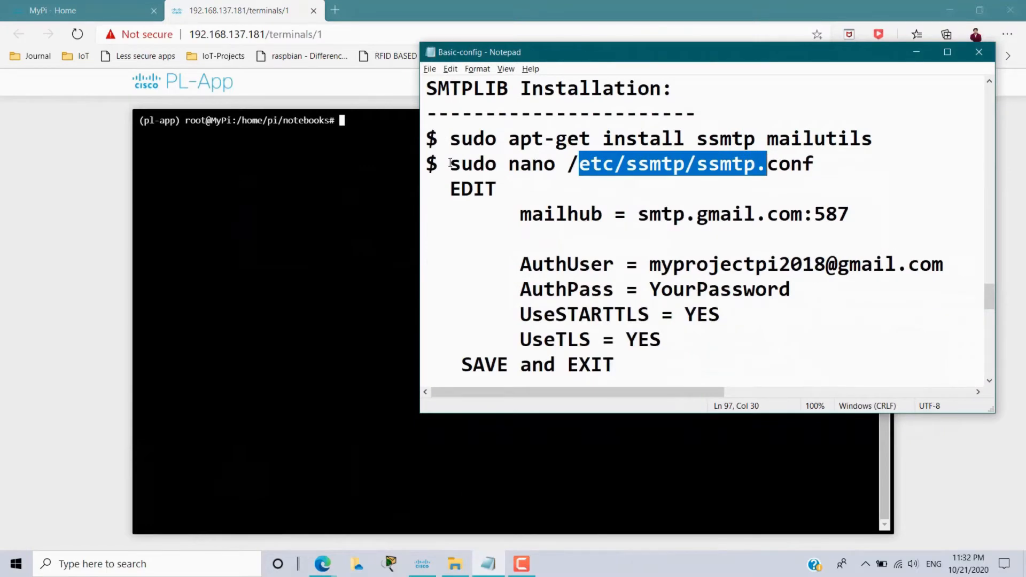
pyautogui.moveTo(451, 164); pyautogui.dragTo(814, 164)
pyautogui.rightClick(770, 160)
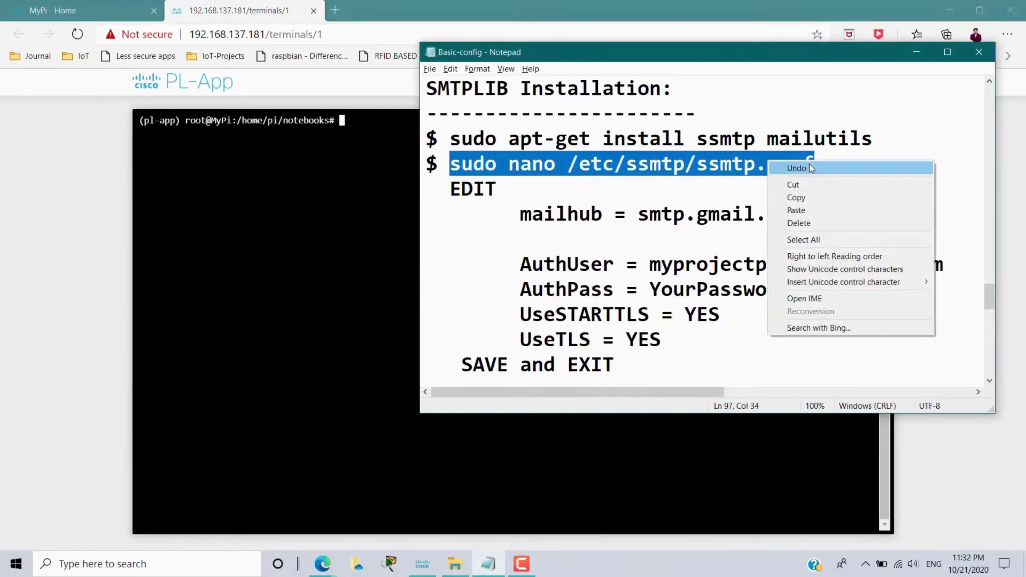
pyautogui.click(797, 197)
pyautogui.click(348, 123)
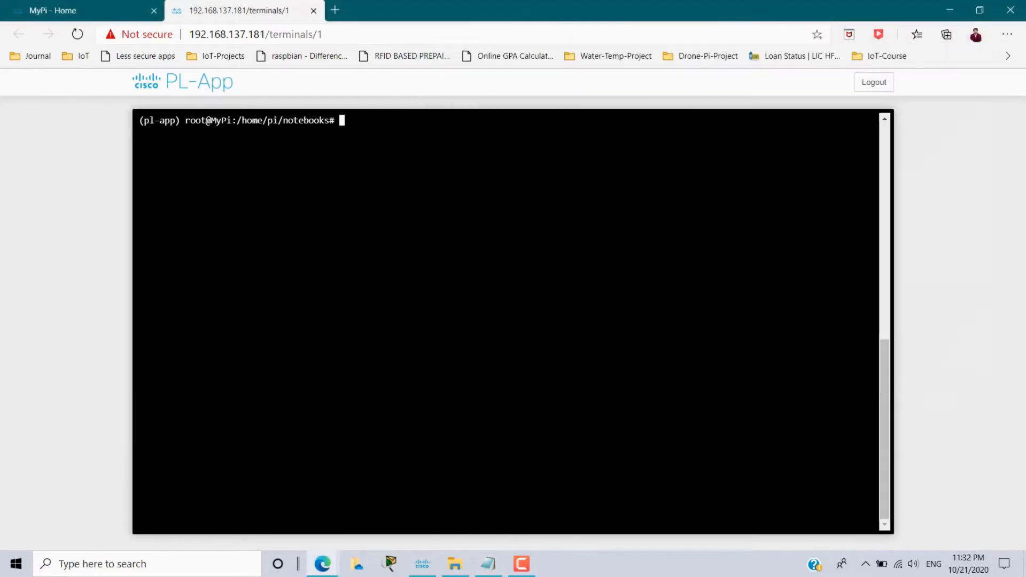
pyautogui.rightClick(348, 122)
pyautogui.click(408, 256)
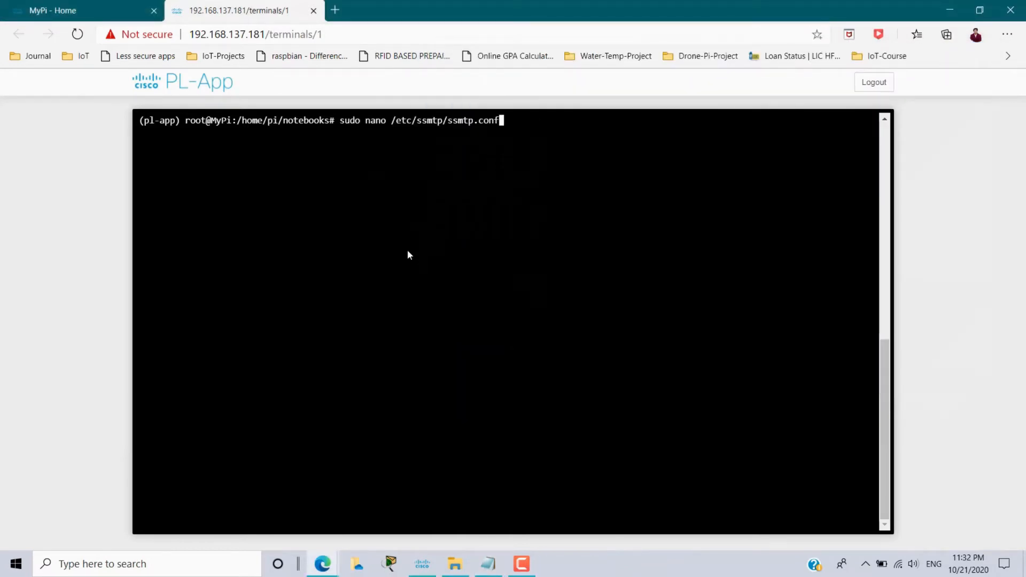
pyautogui.press('Return')
# Step: Edit hostname, mailhub, AuthUser, AuthPass, UseSTARTTLS and UseTLS, then save and exit nano
pyautogui.hotkey('alt', 'Tab')
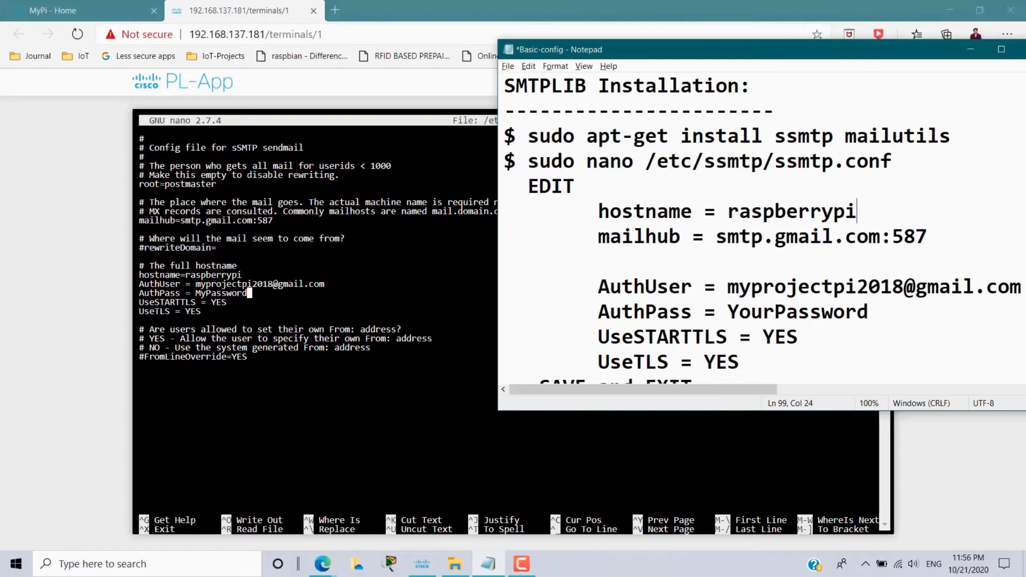
pyautogui.hotkey('alt', 'Tab')
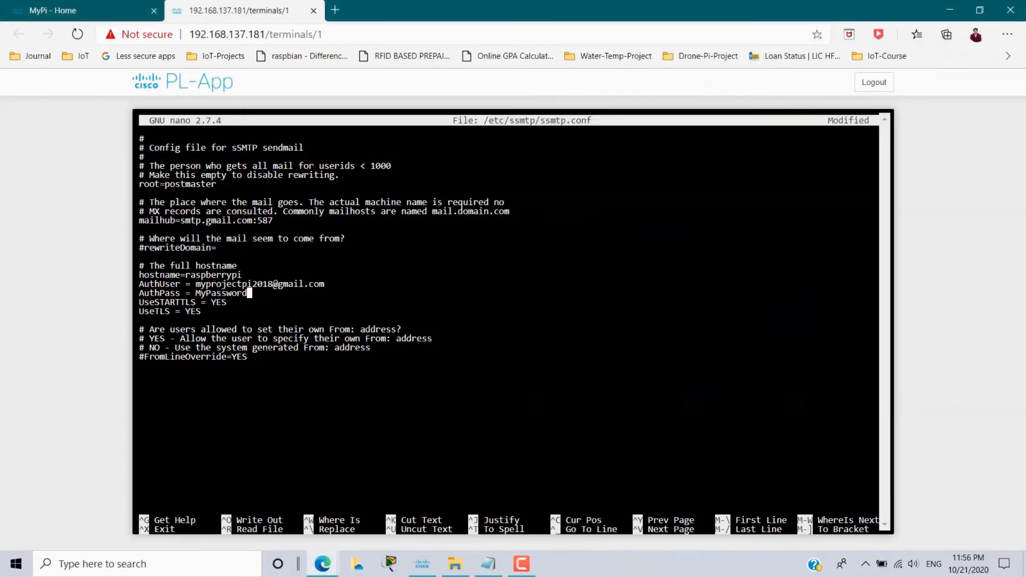
pyautogui.hotkey('ctrl', 'o')
pyautogui.press('Return')
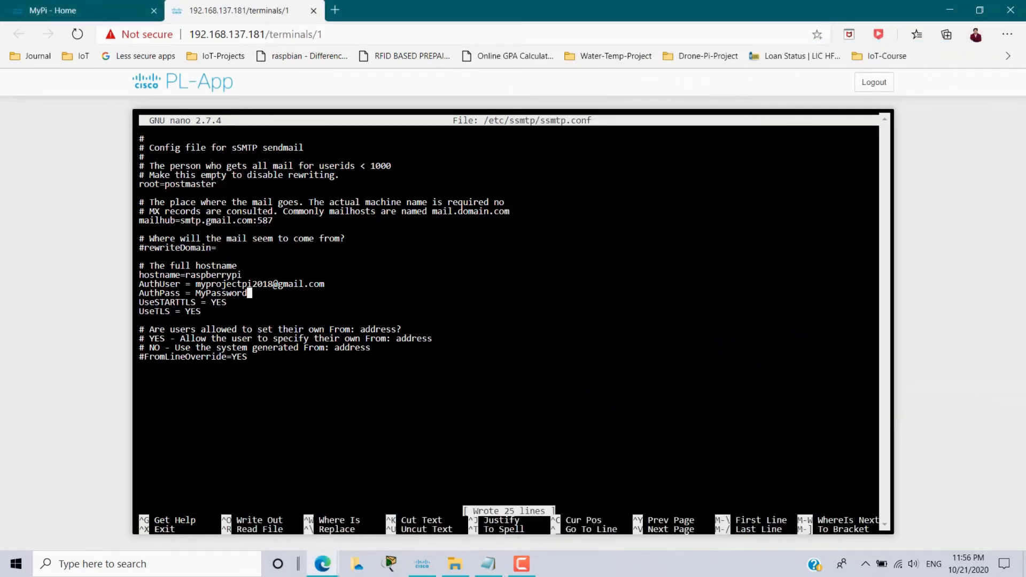
pyautogui.hotkey('ctrl', 'x')
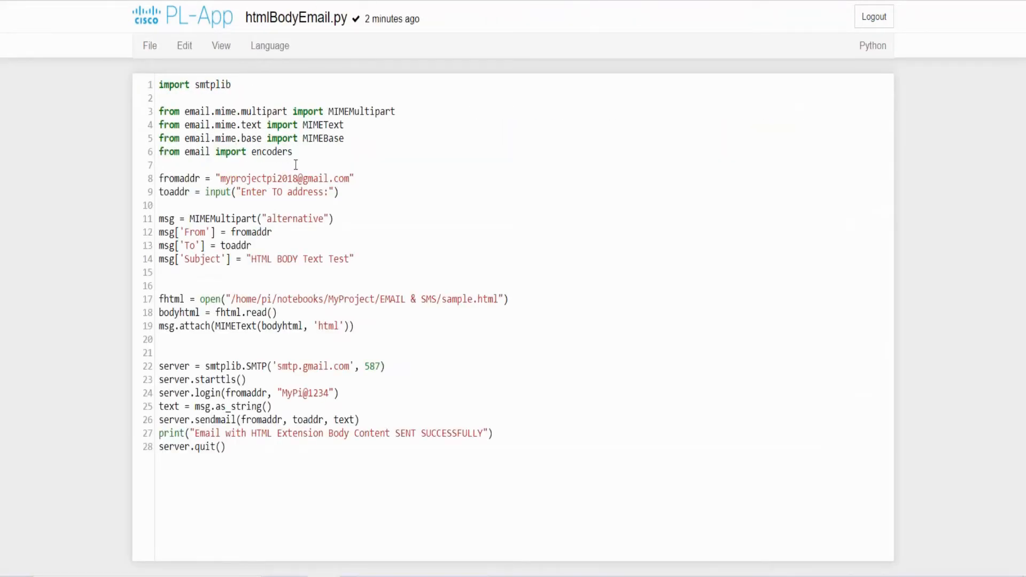
# Step: Highlight the smtplib and MIMEMultipart import lines in htmlBodyEmail.py
pyautogui.click(217, 85)
pyautogui.moveTo(329, 111); pyautogui.dragTo(351, 113)
pyautogui.moveTo(354, 111); pyautogui.dragTo(381, 112)
pyautogui.click(360, 112)
# Step: Highlight the fromaddr sender string and the toaddr input prompt 'Enter TO address:'
pyautogui.doubleClick(181, 179)
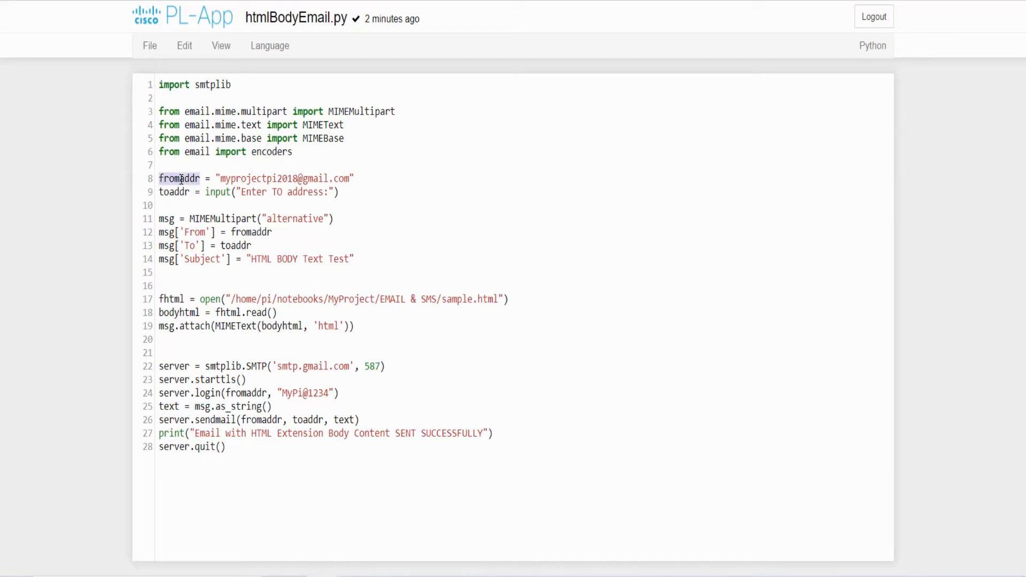
pyautogui.moveTo(221, 178); pyautogui.dragTo(352, 178)
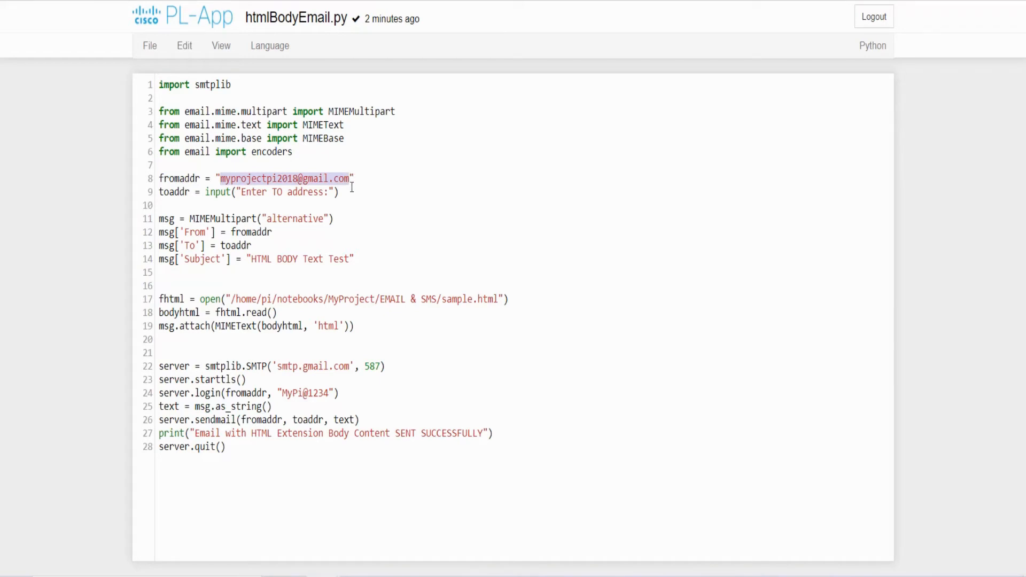
pyautogui.doubleClick(174, 191)
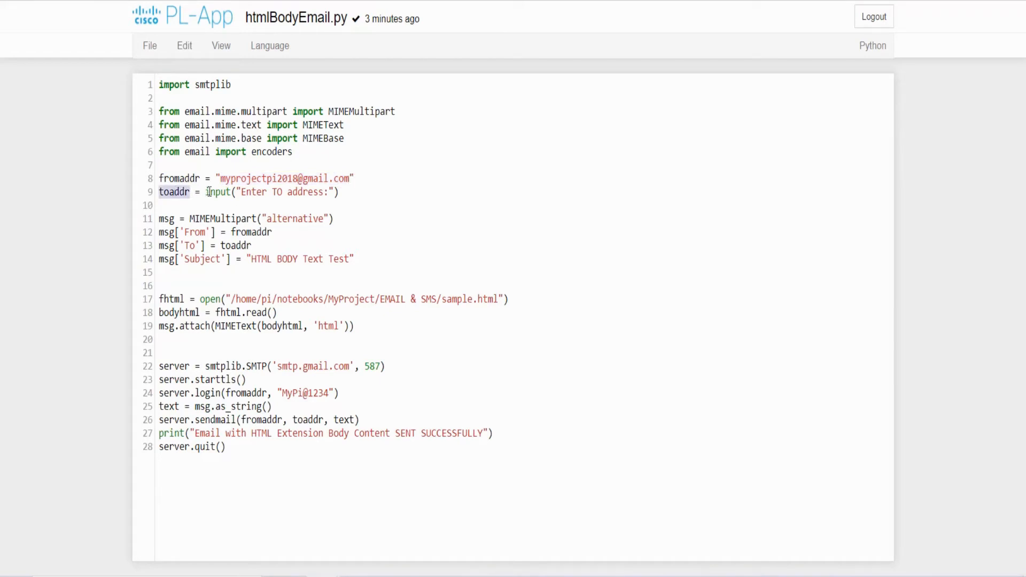
pyautogui.moveTo(207, 192); pyautogui.dragTo(340, 189)
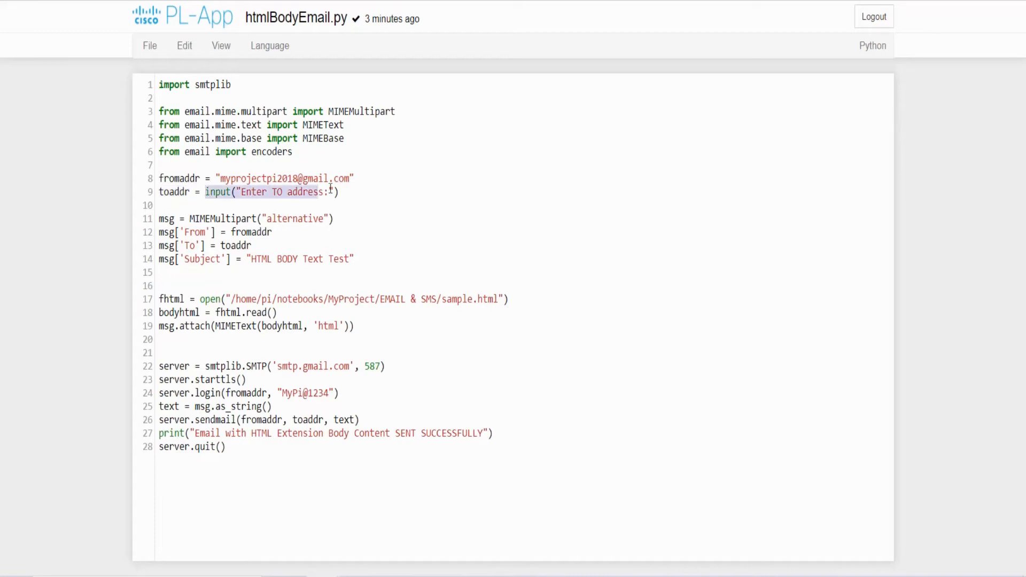
pyautogui.doubleClick(219, 193)
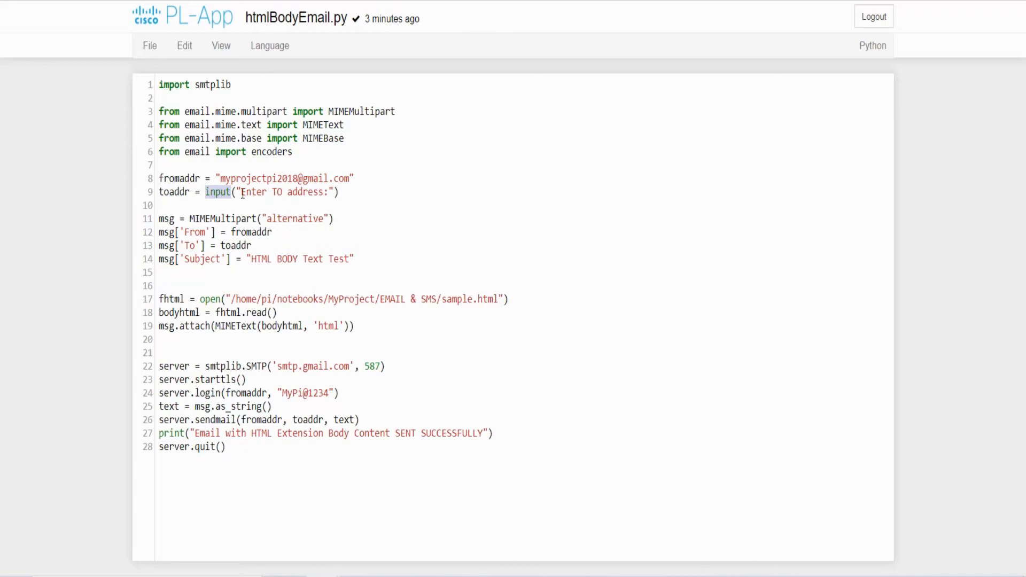
pyautogui.doubleClick(244, 193)
pyautogui.moveTo(243, 193); pyautogui.dragTo(328, 193)
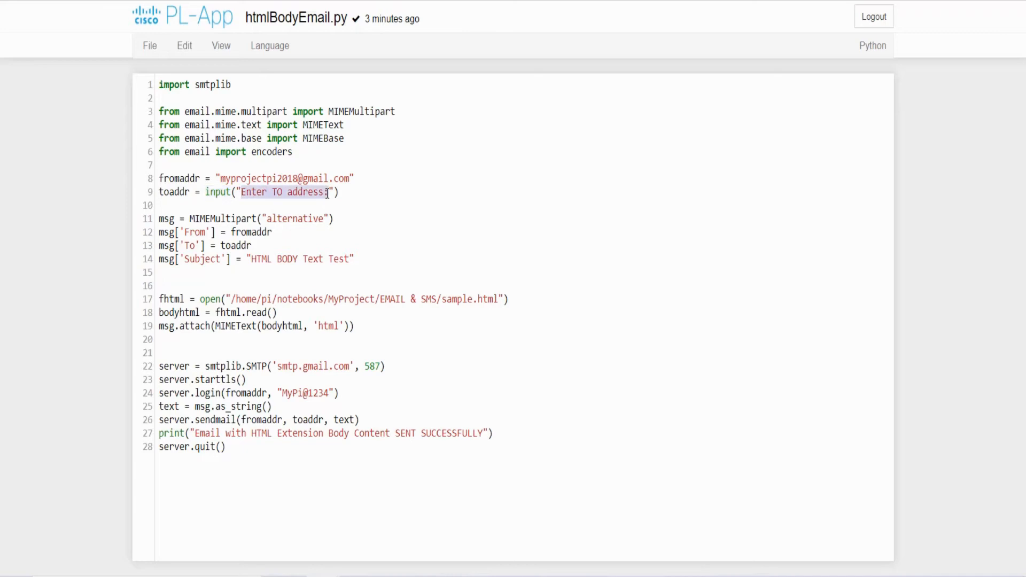
pyautogui.click(343, 192)
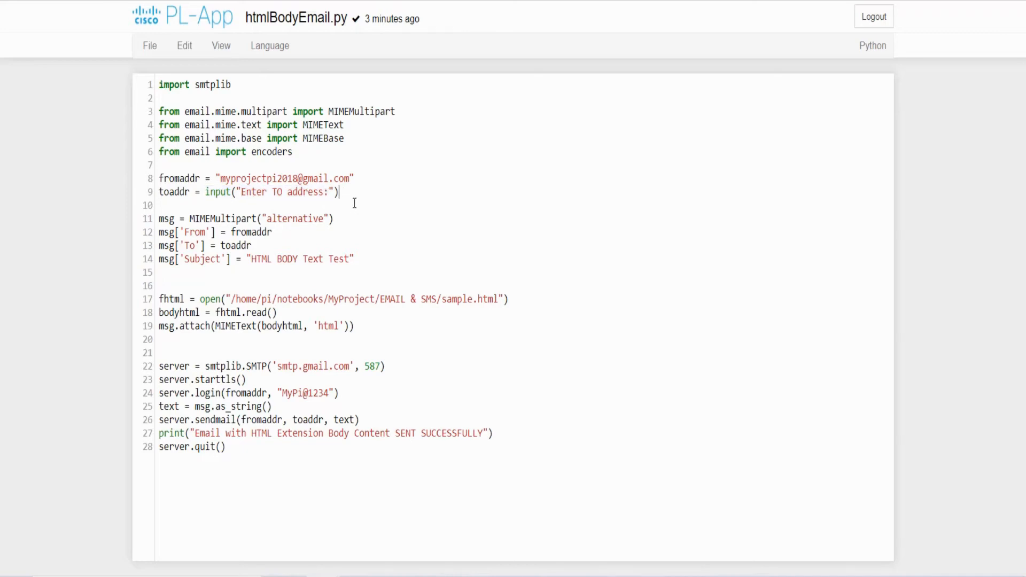
# Step: Highlight the MIMEMultipart alternative message and its From, To and Subject 'HTML BODY Text Test' headers
pyautogui.doubleClick(225, 219)
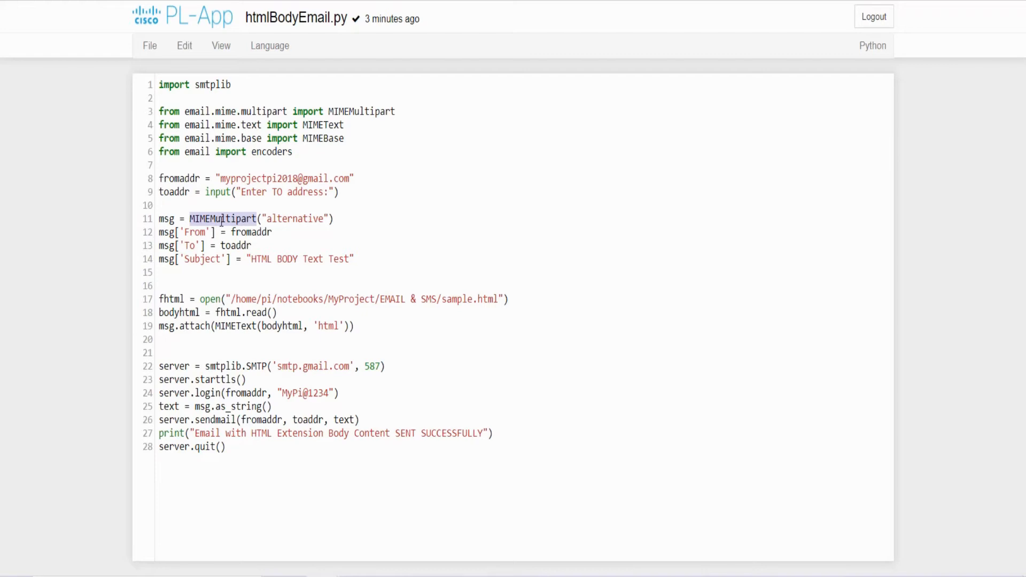
pyautogui.click(284, 220)
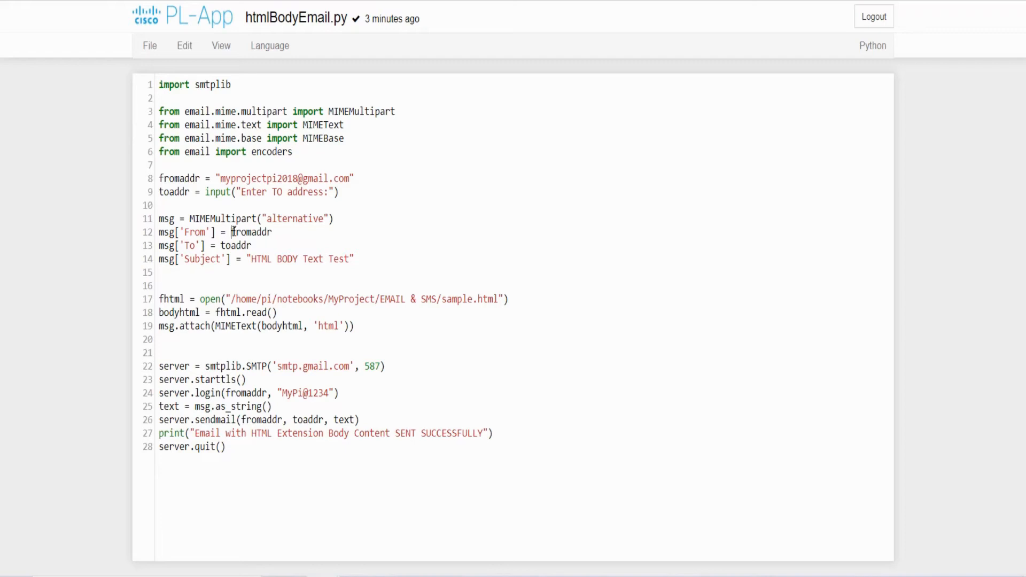
pyautogui.moveTo(232, 233); pyautogui.dragTo(268, 233)
pyautogui.doubleClick(195, 233)
pyautogui.doubleClick(235, 245)
pyautogui.doubleClick(191, 246)
pyautogui.doubleClick(201, 259)
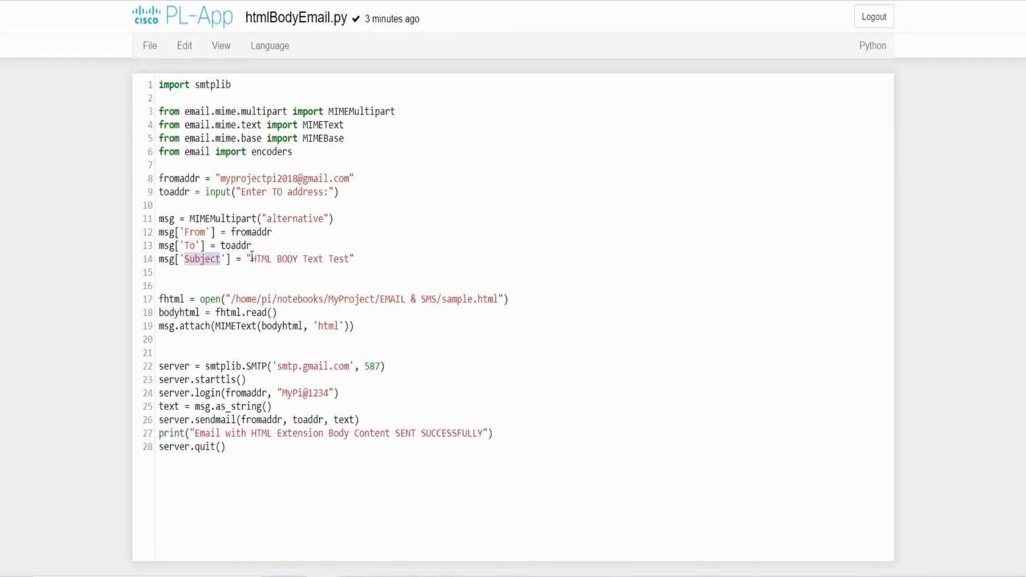
pyautogui.moveTo(251, 260); pyautogui.dragTo(345, 259)
pyautogui.click(176, 299)
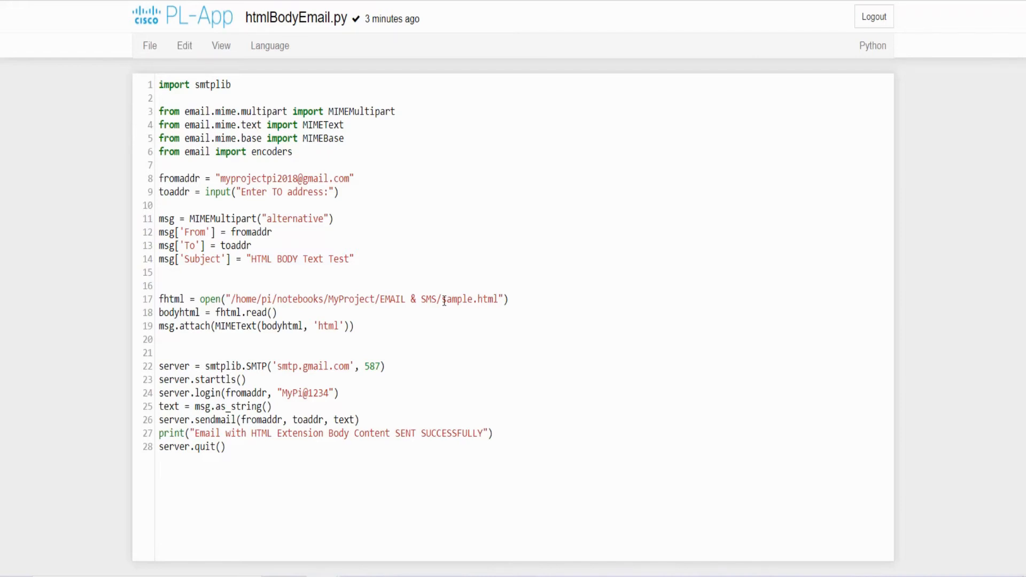
# Step: Highlight the open call reading sample.html and the line attaching bodyhtml as html content
pyautogui.moveTo(442, 299); pyautogui.dragTo(501, 299)
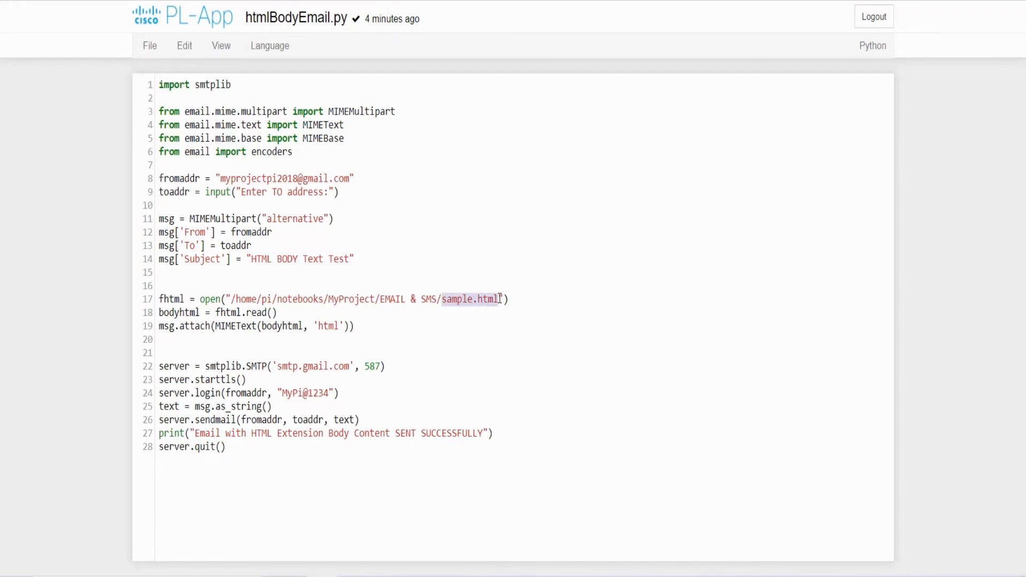
pyautogui.moveTo(201, 299); pyautogui.dragTo(502, 299)
pyautogui.moveTo(276, 312)
pyautogui.mouseDown()
pyautogui.moveTo(216, 313)
pyautogui.moveTo(339, 326)
pyautogui.mouseUp()
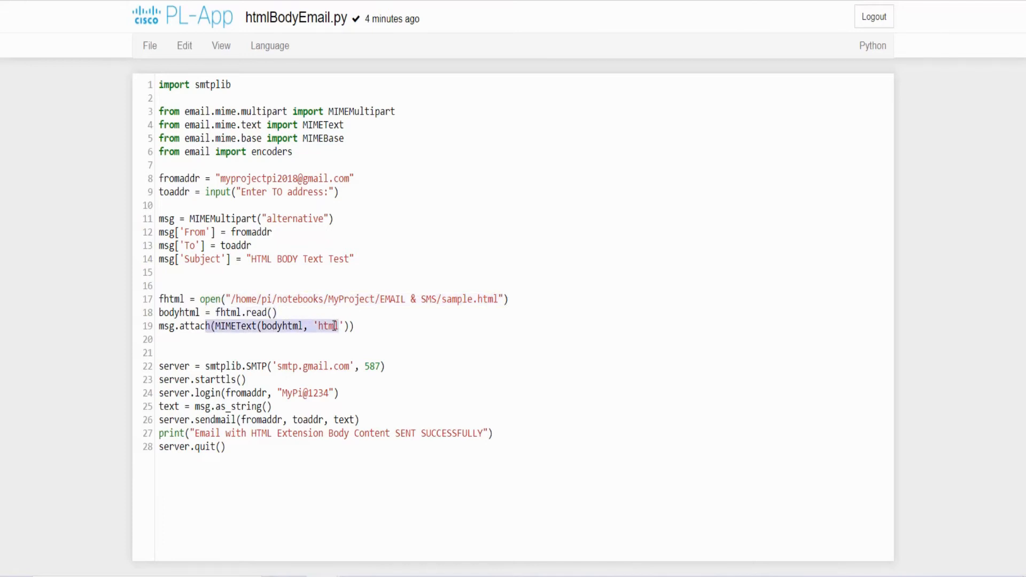
pyautogui.click(247, 329)
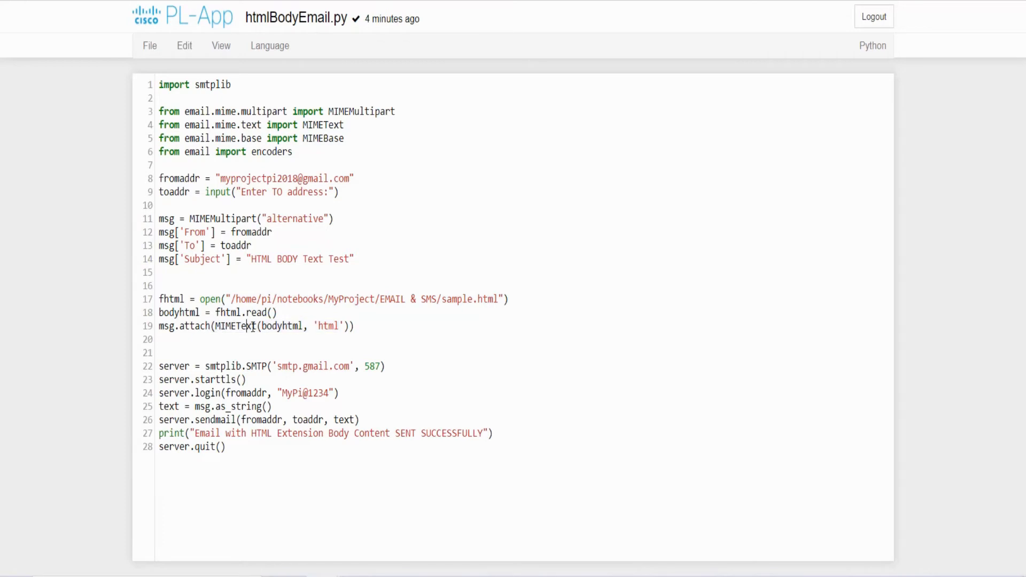
pyautogui.moveTo(272, 326); pyautogui.dragTo(302, 327)
pyautogui.doubleClick(328, 327)
pyautogui.moveTo(440, 299); pyautogui.dragTo(499, 299)
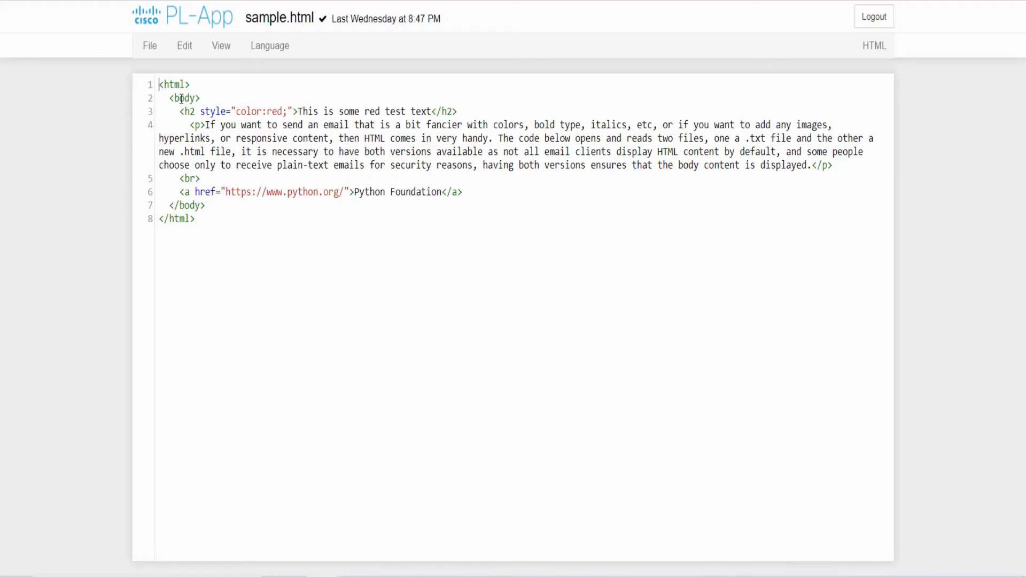
pyautogui.moveTo(159, 84); pyautogui.dragTo(237, 253)
pyautogui.click(219, 227)
pyautogui.moveTo(179, 112); pyautogui.dragTo(408, 112)
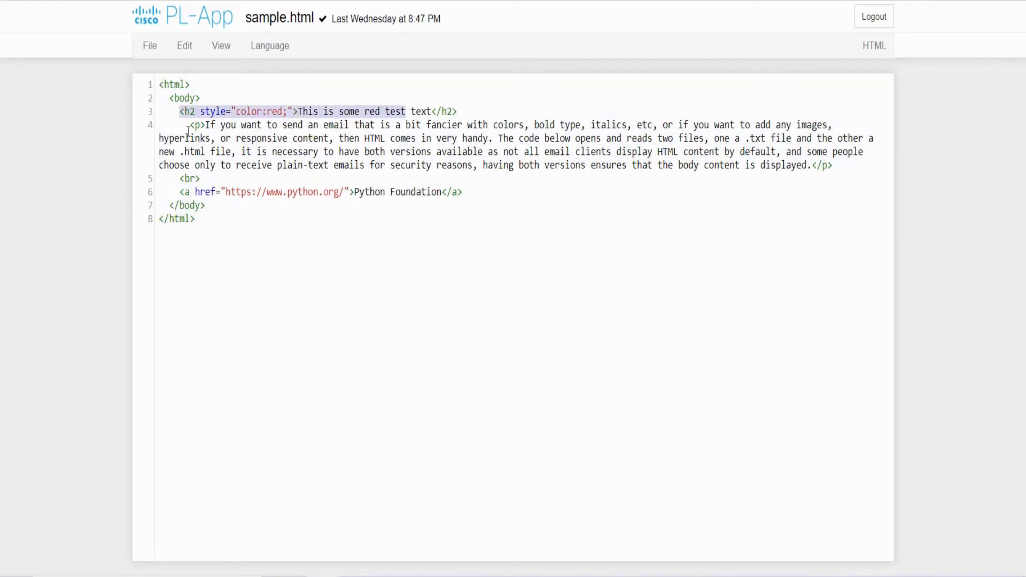
pyautogui.moveTo(190, 125)
pyautogui.mouseDown()
pyautogui.moveTo(201, 179)
pyautogui.moveTo(464, 192)
pyautogui.mouseUp()
pyautogui.click(468, 193)
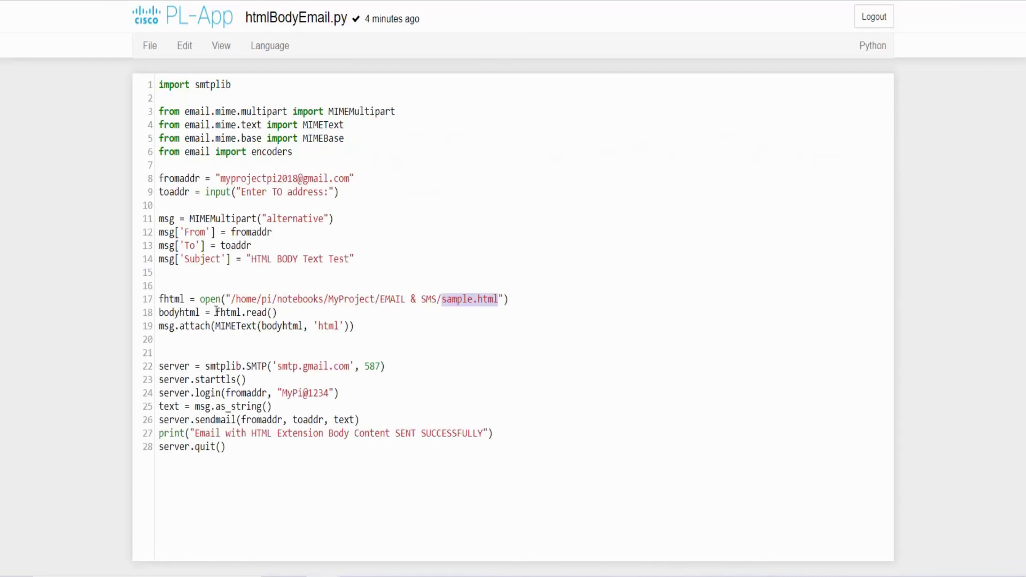
# Step: Highlight the open call and the line reading sample.html back in htmlBodyEmail.py
pyautogui.doubleClick(210, 299)
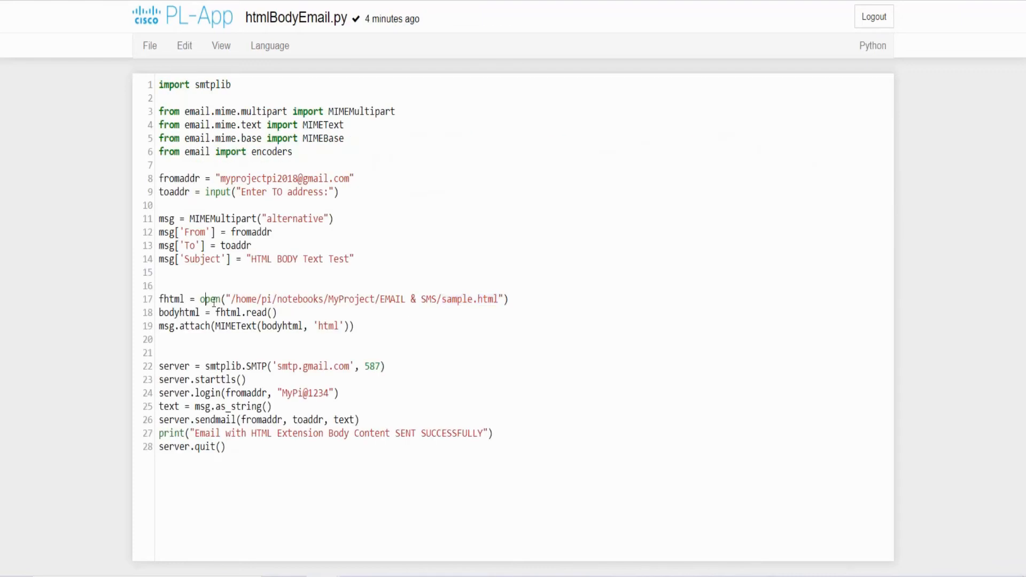
pyautogui.moveTo(277, 313)
pyautogui.mouseDown()
pyautogui.moveTo(215, 312)
pyautogui.moveTo(354, 326)
pyautogui.mouseUp()
pyautogui.click(342, 355)
pyautogui.click(160, 366)
pyautogui.moveTo(160, 366); pyautogui.dragTo(255, 367)
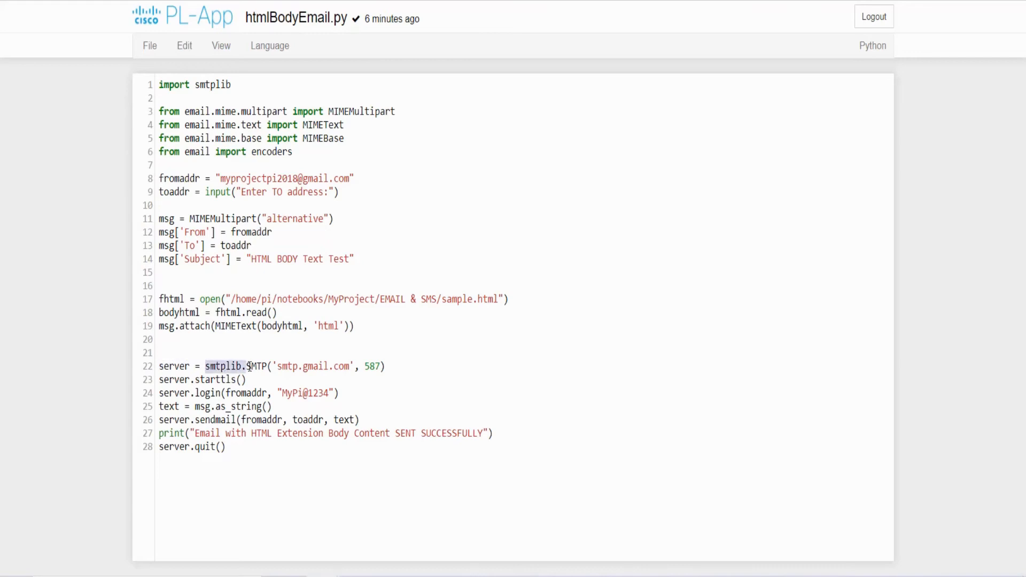
pyautogui.click(278, 366)
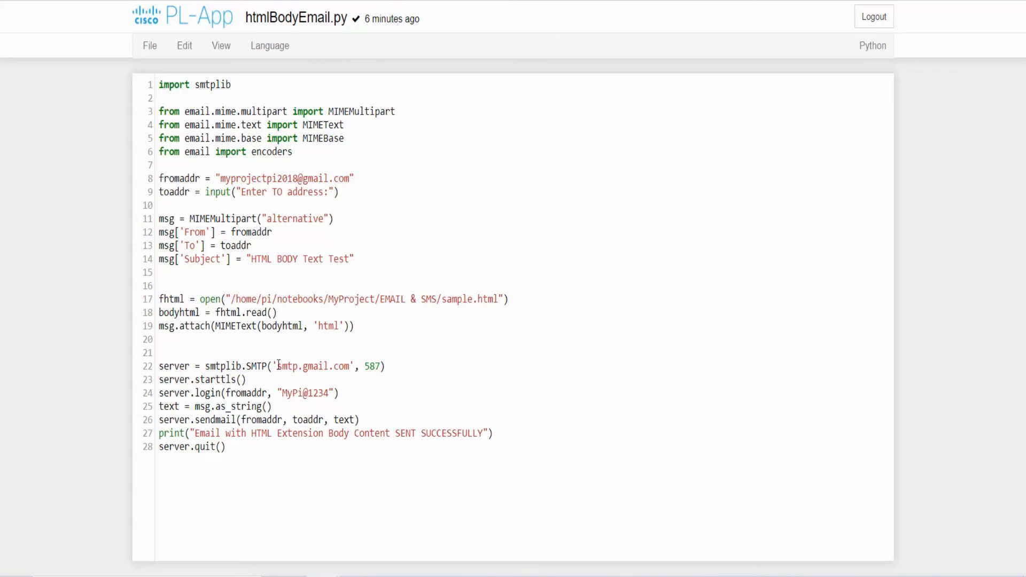
pyautogui.moveTo(276, 366); pyautogui.dragTo(353, 366)
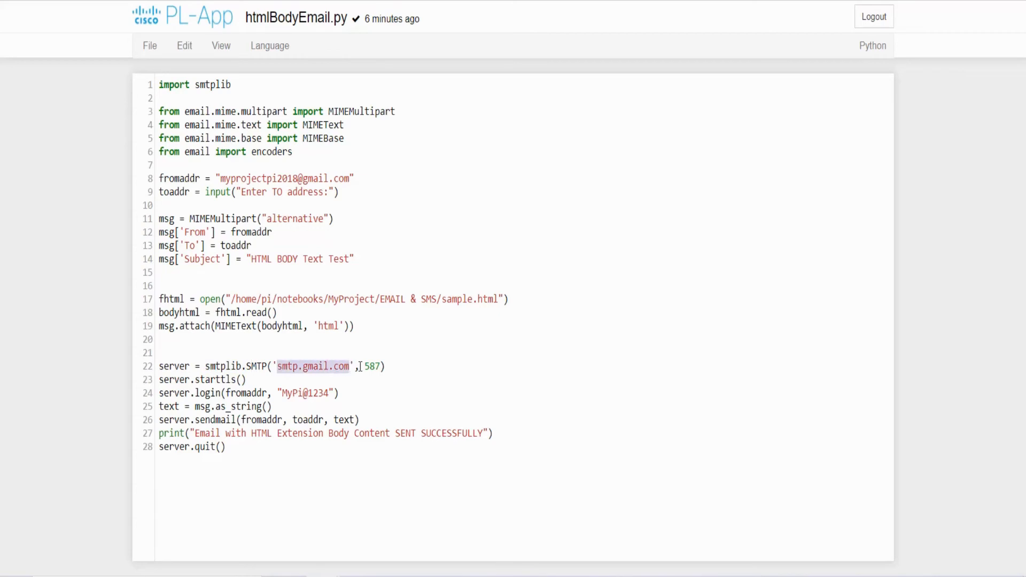
pyautogui.moveTo(364, 367); pyautogui.dragTo(382, 367)
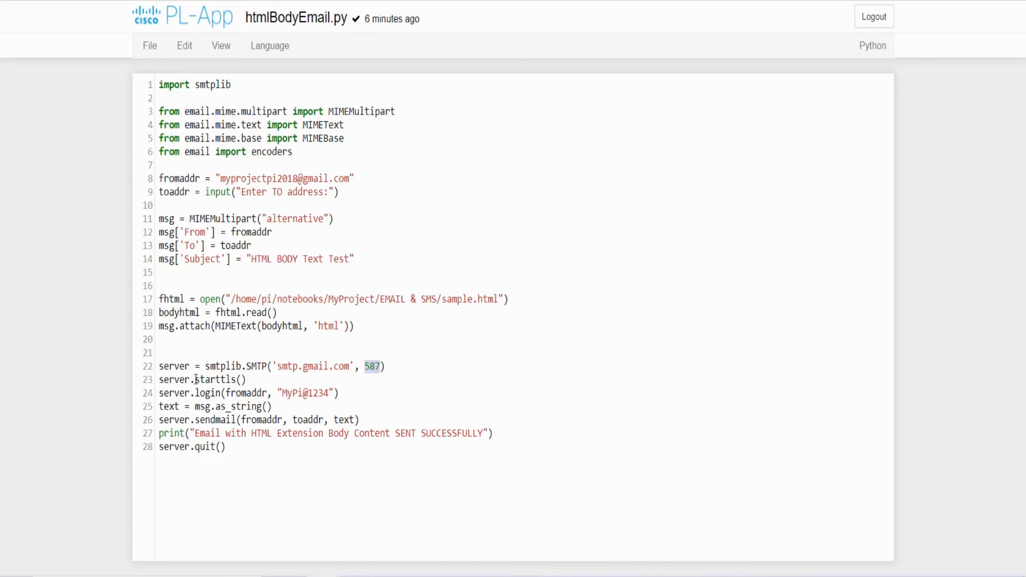
pyautogui.moveTo(195, 379); pyautogui.dragTo(238, 379)
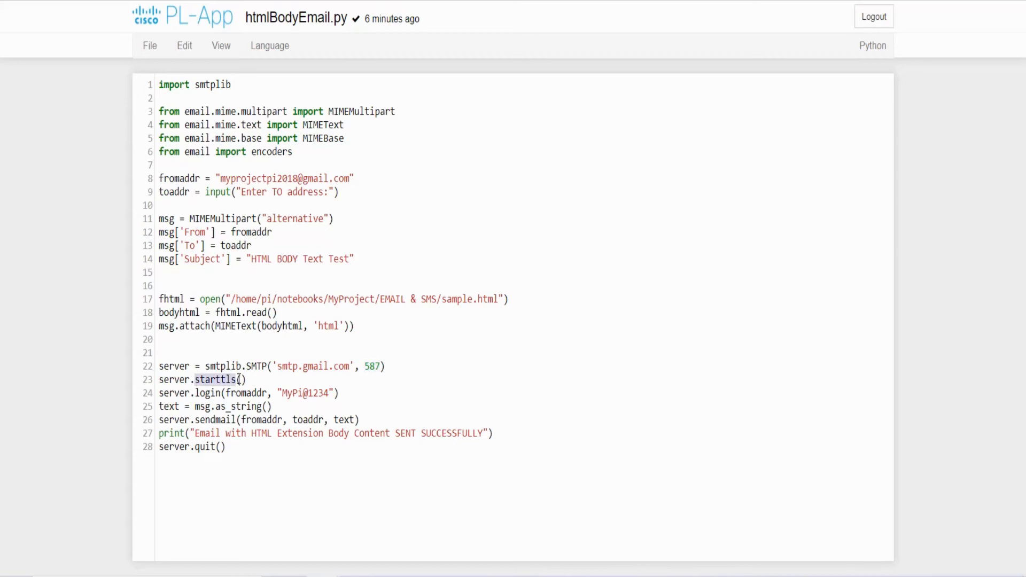
pyautogui.moveTo(246, 380); pyautogui.dragTo(159, 367)
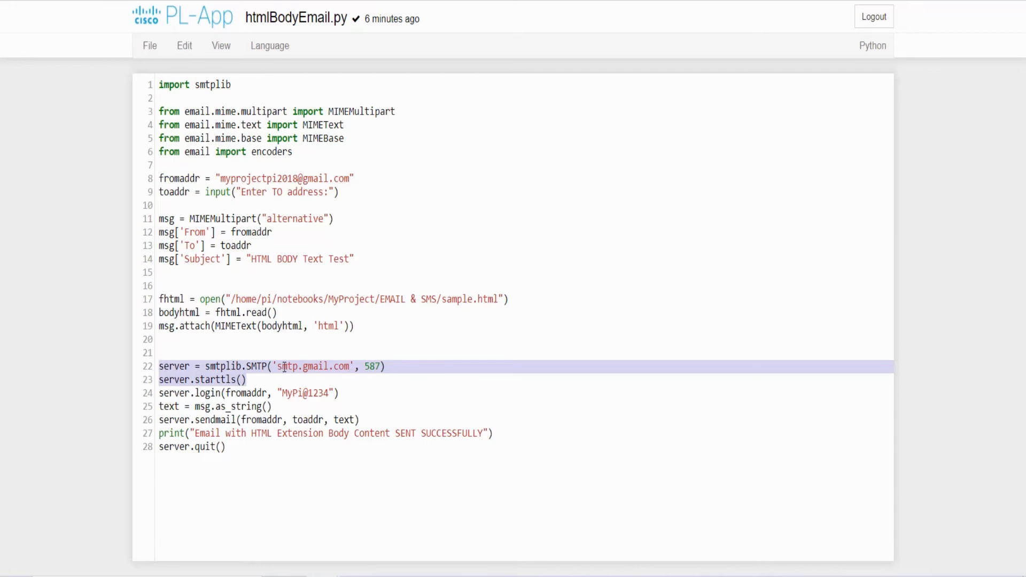
pyautogui.doubleClick(246, 393)
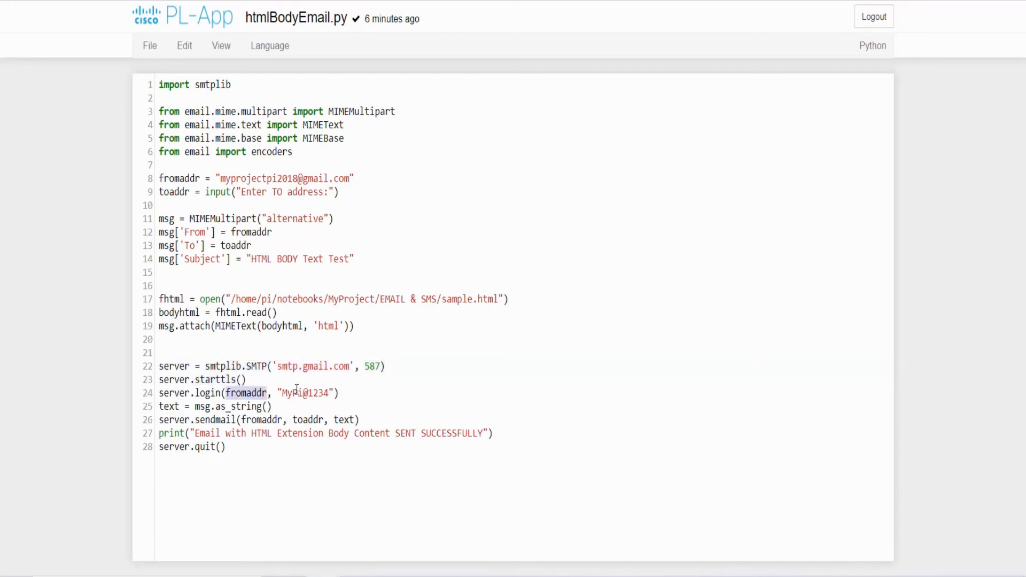
pyautogui.doubleClick(203, 393)
pyautogui.click(175, 393)
pyautogui.doubleClick(174, 393)
pyautogui.click(214, 392)
pyautogui.doubleClick(213, 394)
pyautogui.doubleClick(245, 393)
pyautogui.moveTo(281, 393); pyautogui.dragTo(331, 393)
pyautogui.moveTo(196, 406); pyautogui.dragTo(265, 406)
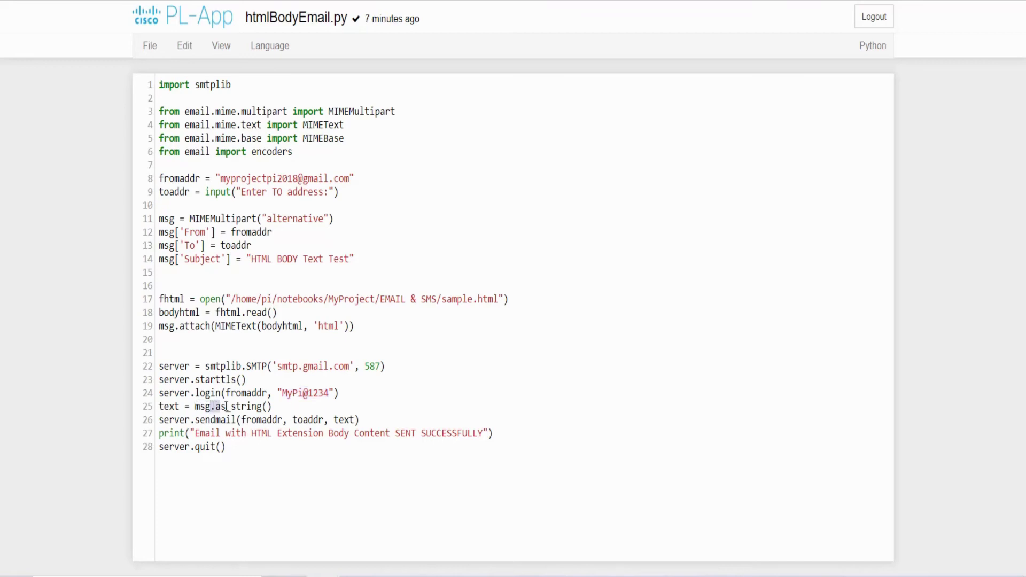
pyautogui.doubleClick(165, 406)
pyautogui.doubleClick(173, 420)
pyautogui.doubleClick(217, 420)
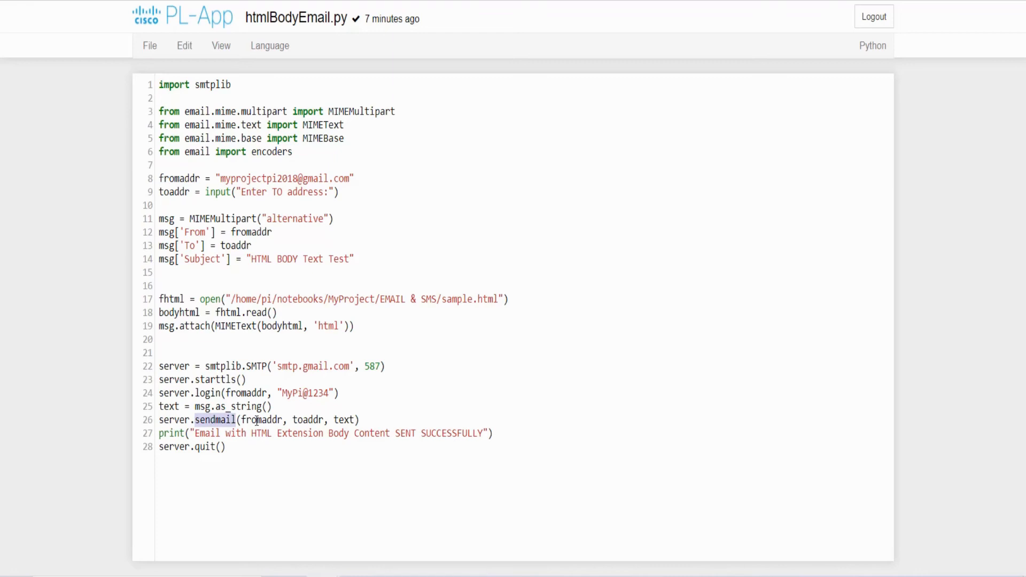
pyautogui.doubleClick(258, 420)
pyautogui.doubleClick(307, 420)
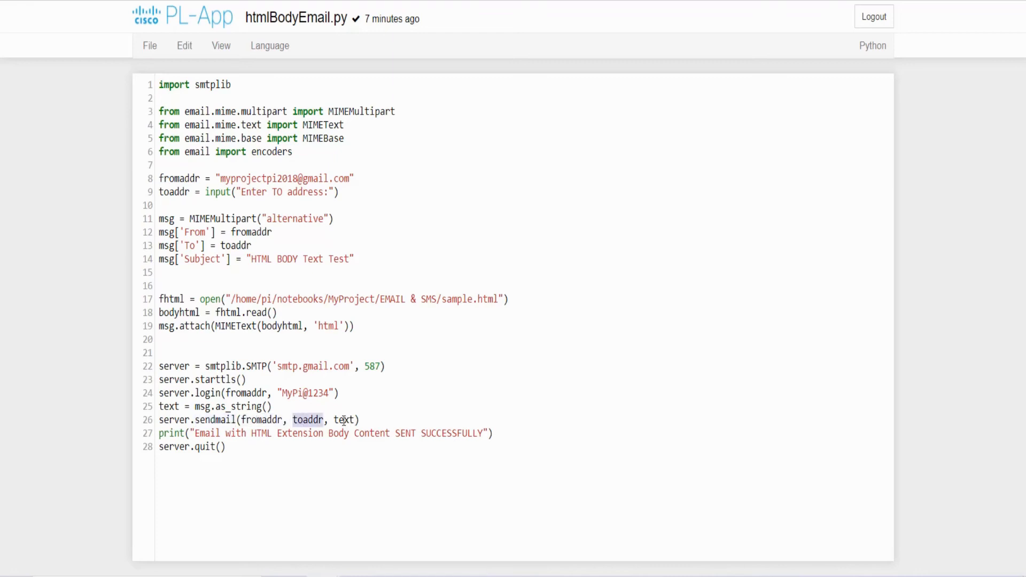
pyautogui.doubleClick(344, 420)
pyautogui.doubleClick(268, 420)
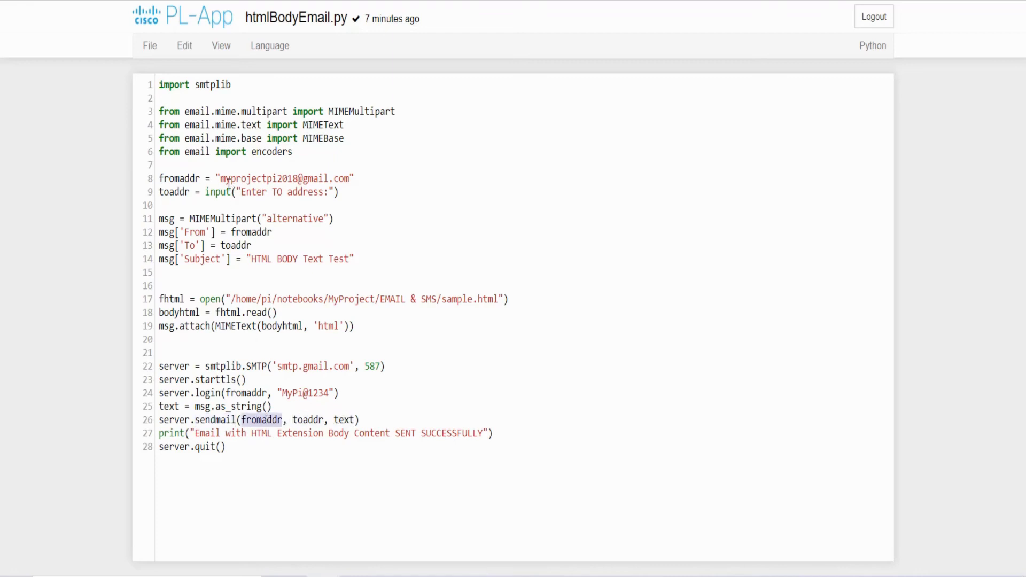
pyautogui.moveTo(220, 179); pyautogui.dragTo(351, 178)
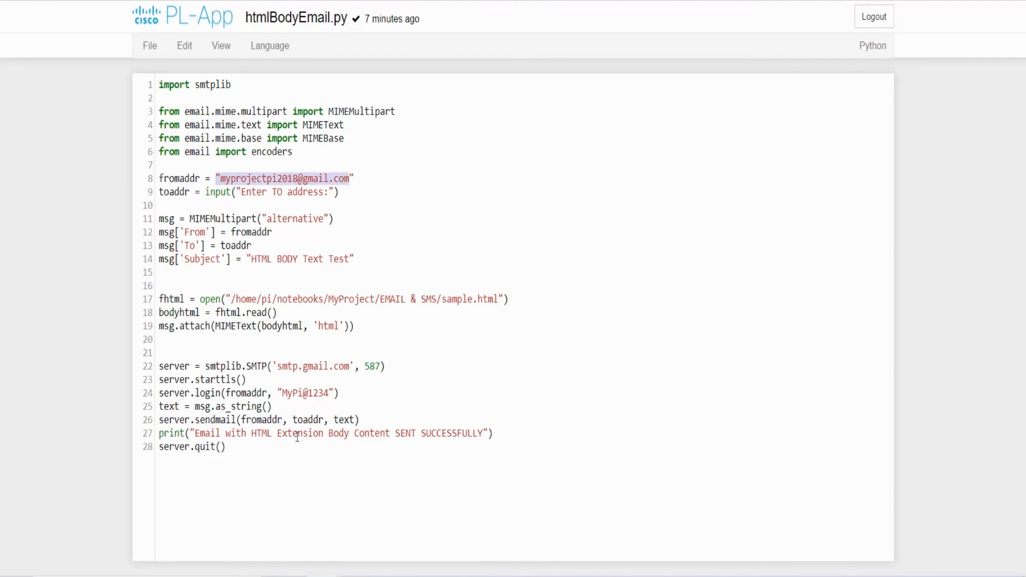
pyautogui.doubleClick(307, 420)
pyautogui.moveTo(202, 192); pyautogui.dragTo(339, 193)
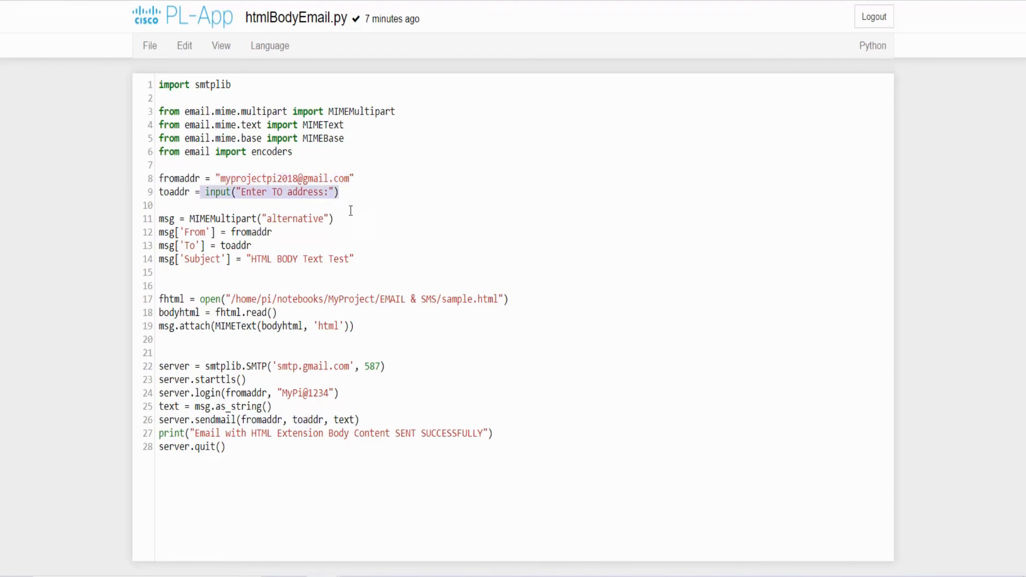
pyautogui.click(337, 421)
pyautogui.moveTo(194, 407); pyautogui.dragTo(271, 407)
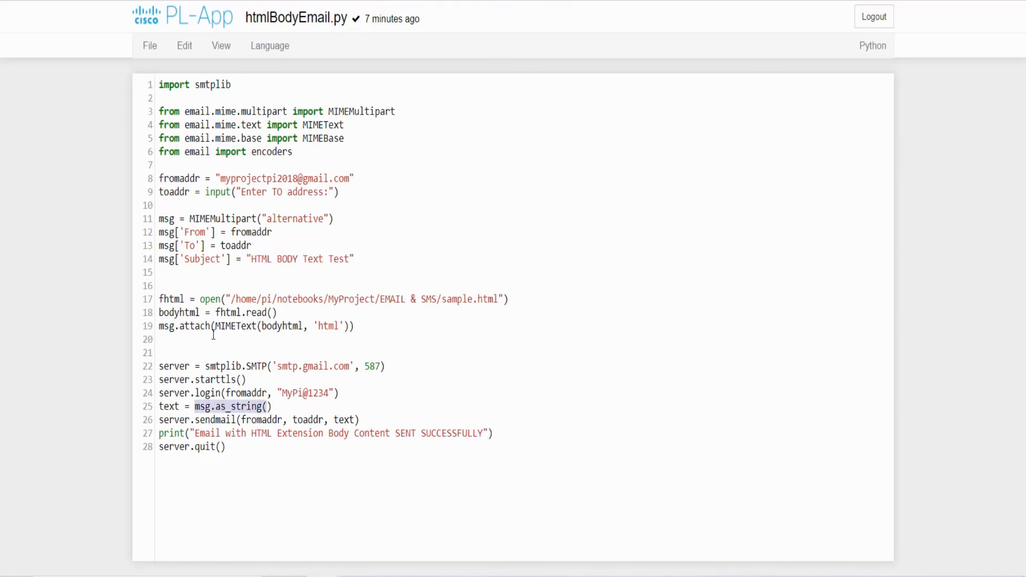
pyautogui.moveTo(211, 326); pyautogui.dragTo(360, 326)
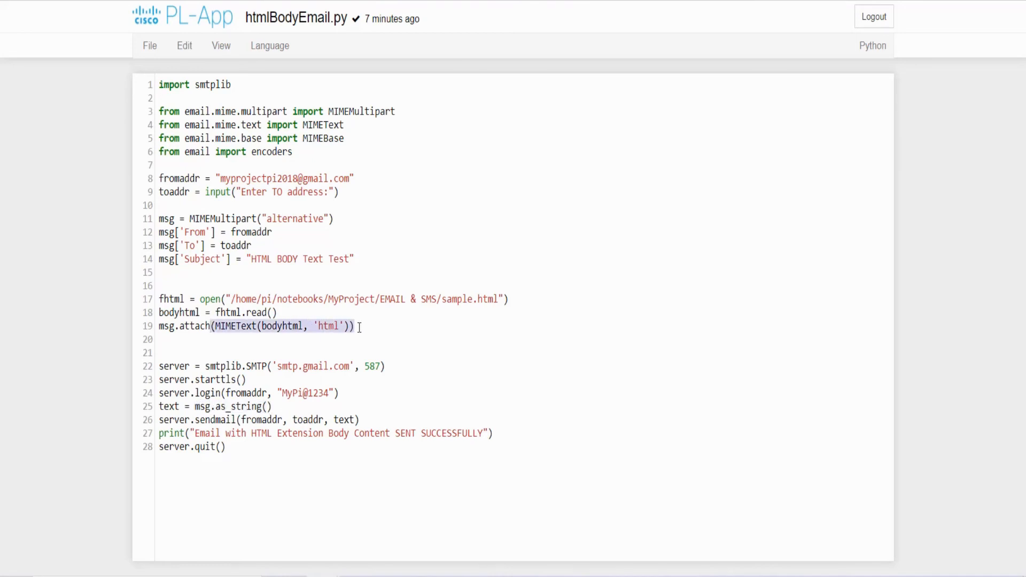
pyautogui.moveTo(361, 420); pyautogui.dragTo(159, 421)
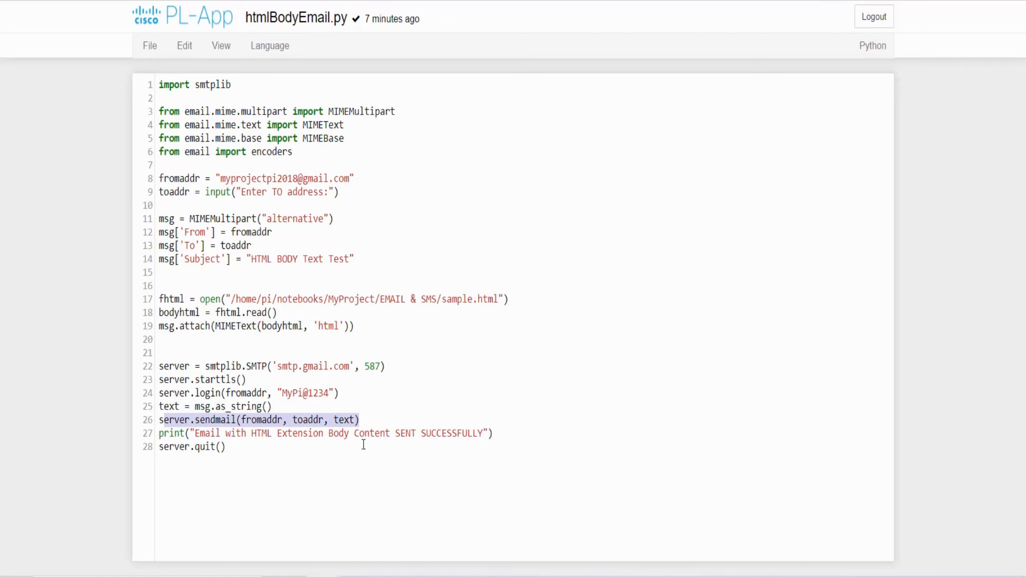
pyautogui.click(226, 448)
pyautogui.moveTo(225, 447); pyautogui.dragTo(161, 447)
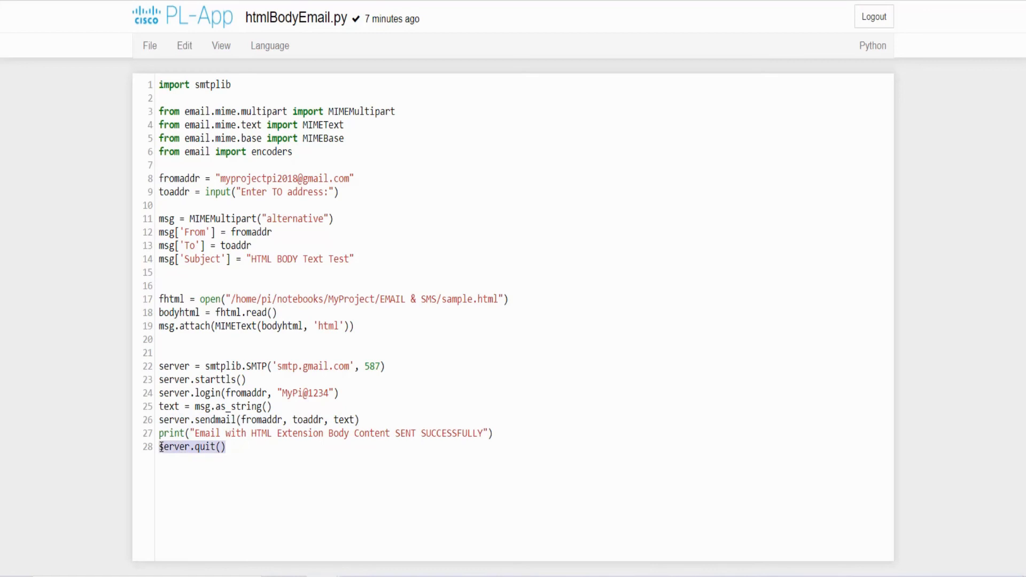
pyautogui.click(230, 450)
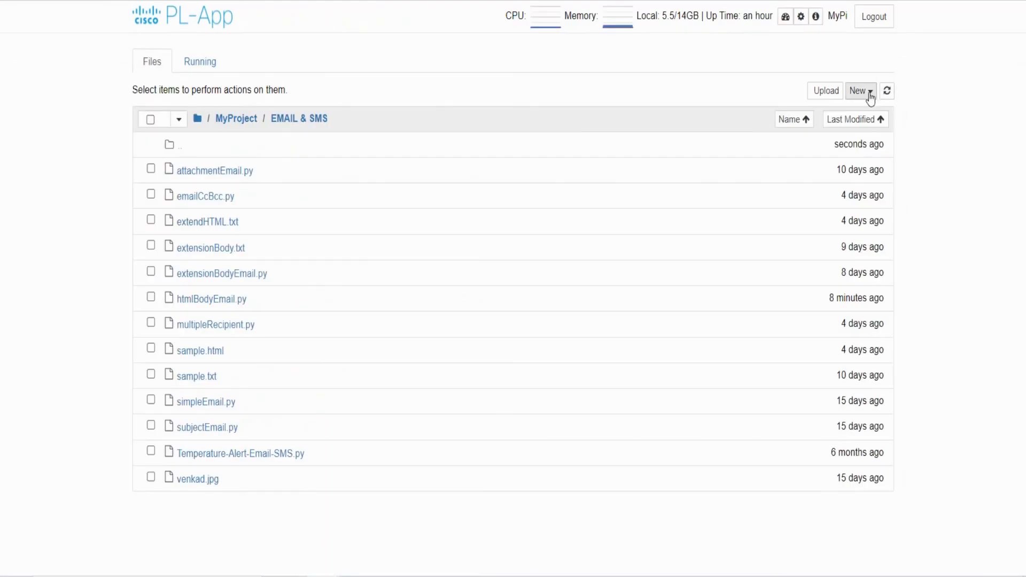
# Step: In a new terminal, cd into MyProject/EMAIL & SMS using Tab completion and clear the screen
pyautogui.click(859, 91)
pyautogui.click(800, 230)
pyautogui.write('cd M')
pyautogui.write('y')
pyautogui.press('Tab')
pyautogui.write('EM')
pyautogui.press('Tab')
pyautogui.press('Return')
pyautogui.hotkey('ctrl', 'l')
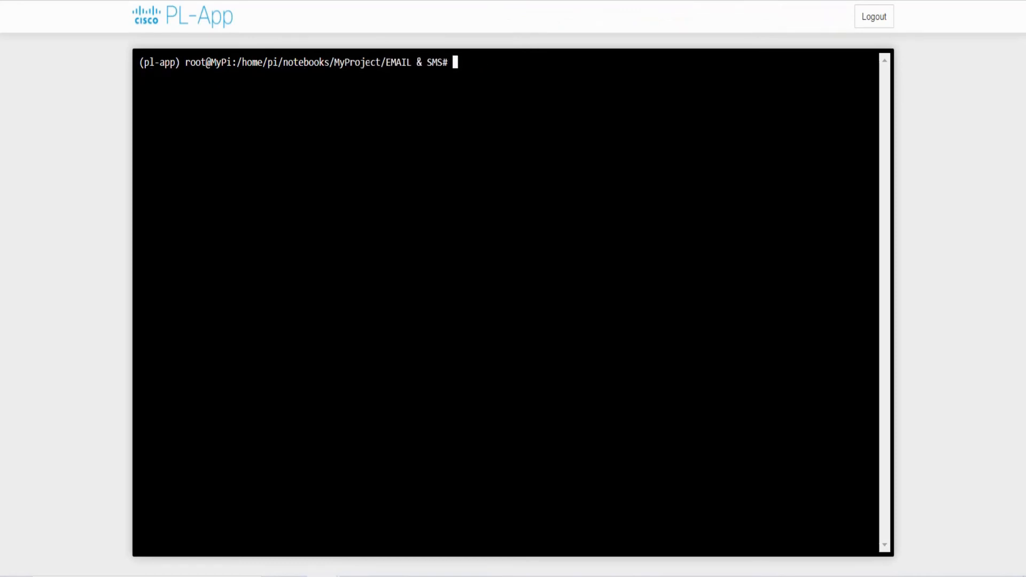
pyautogui.write('python ')
pyautogui.write('html')
# Step: Run python htmlBodyEmail.py and submit the recipient address to send the HTML email
pyautogui.press('Tab')
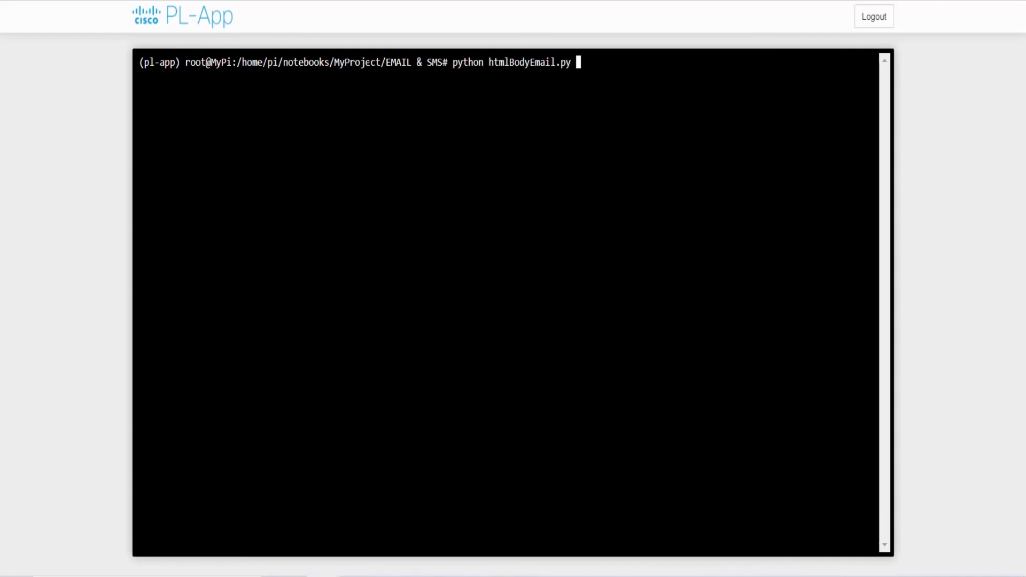
pyautogui.press('Return')
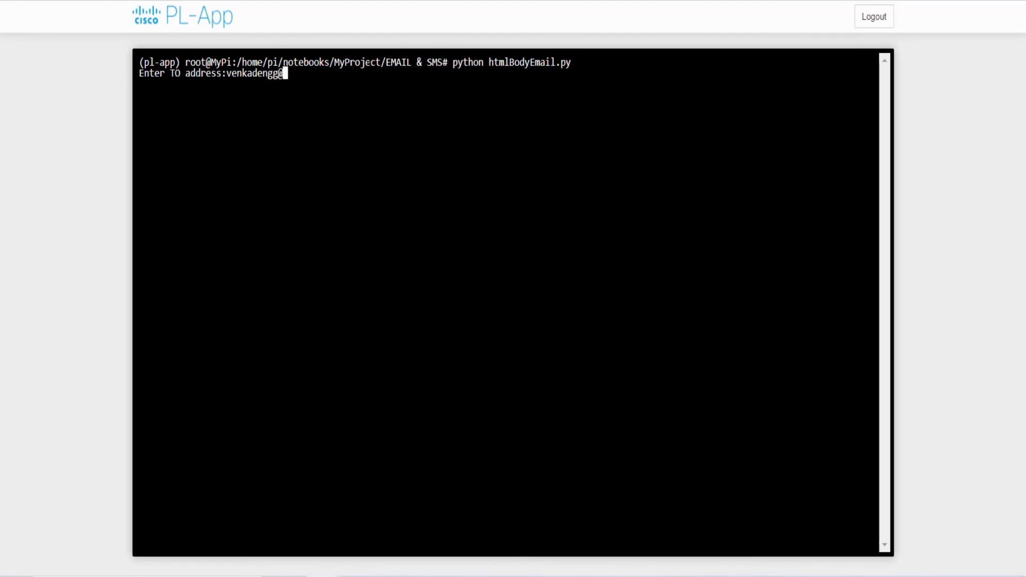
pyautogui.press('Return')
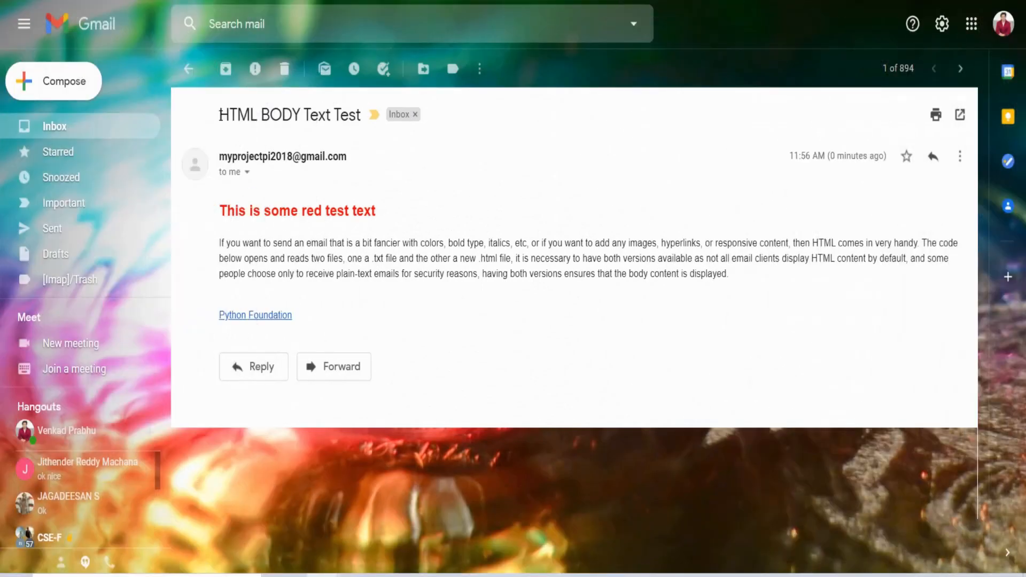
pyautogui.moveTo(220, 115); pyautogui.dragTo(359, 116)
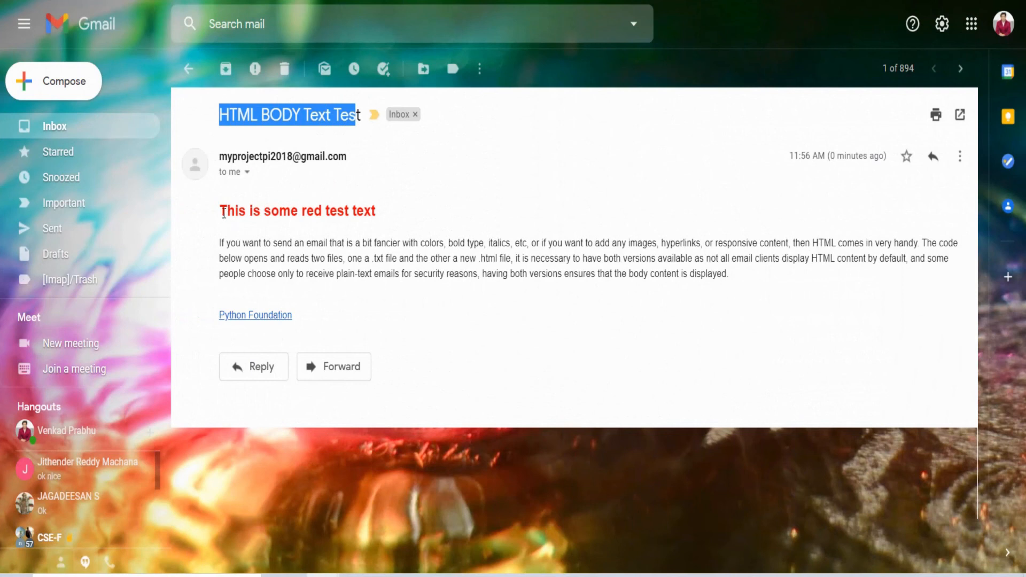
pyautogui.moveTo(221, 211); pyautogui.dragTo(395, 219)
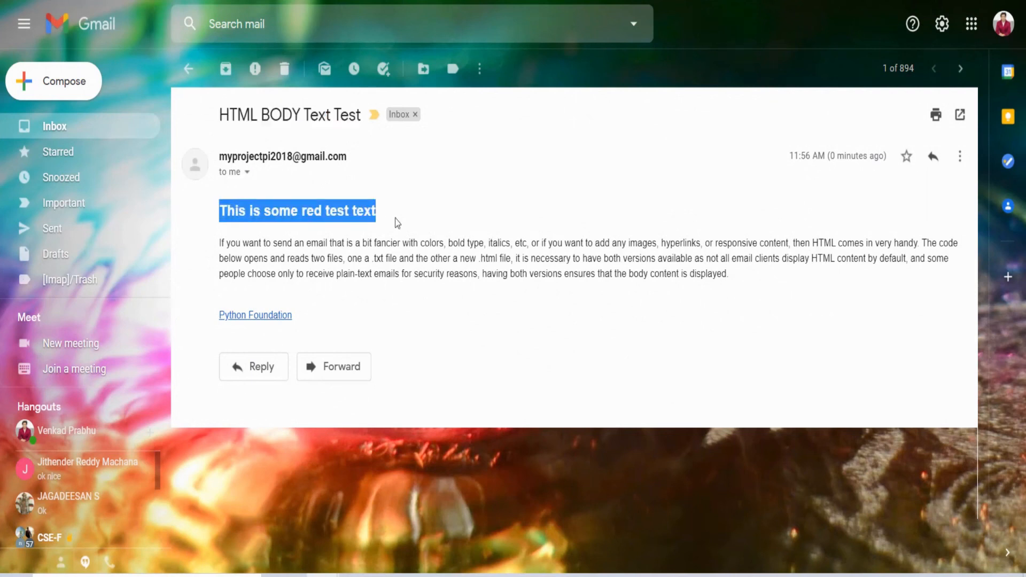
pyautogui.hotkey('alt', 'Tab')
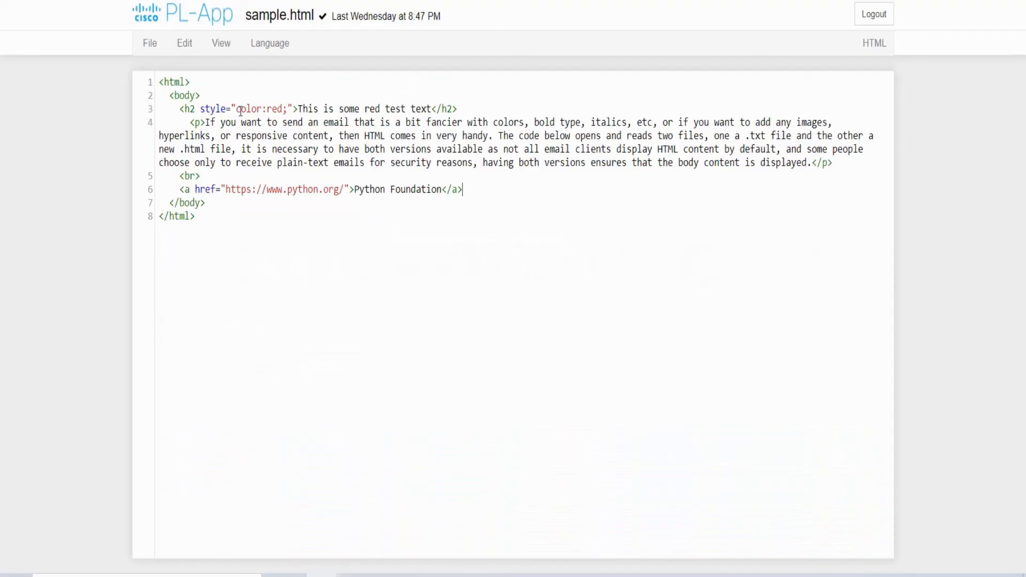
pyautogui.moveTo(241, 110); pyautogui.dragTo(286, 110)
pyautogui.hotkey('alt', 'Tab')
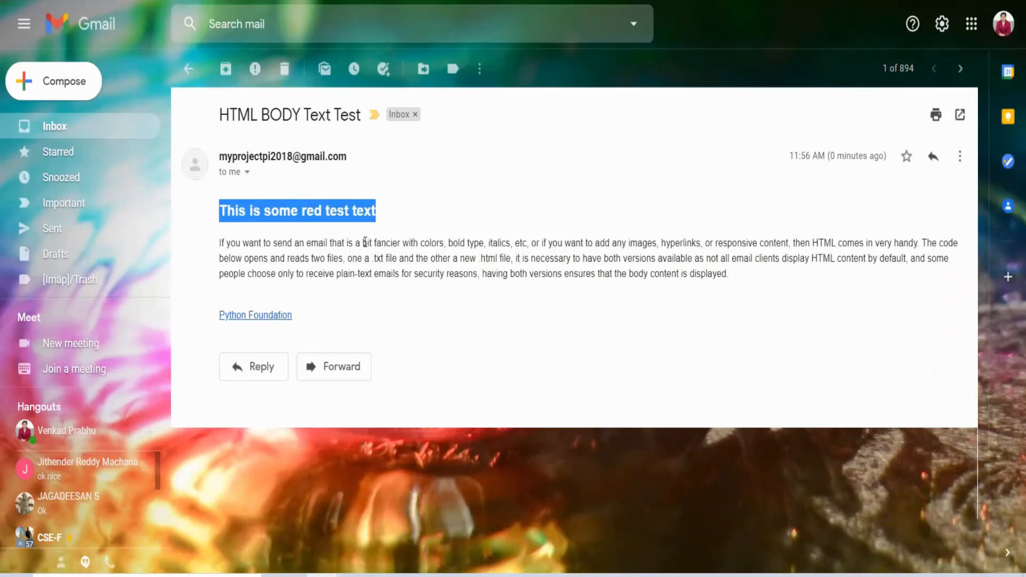
pyautogui.click(364, 240)
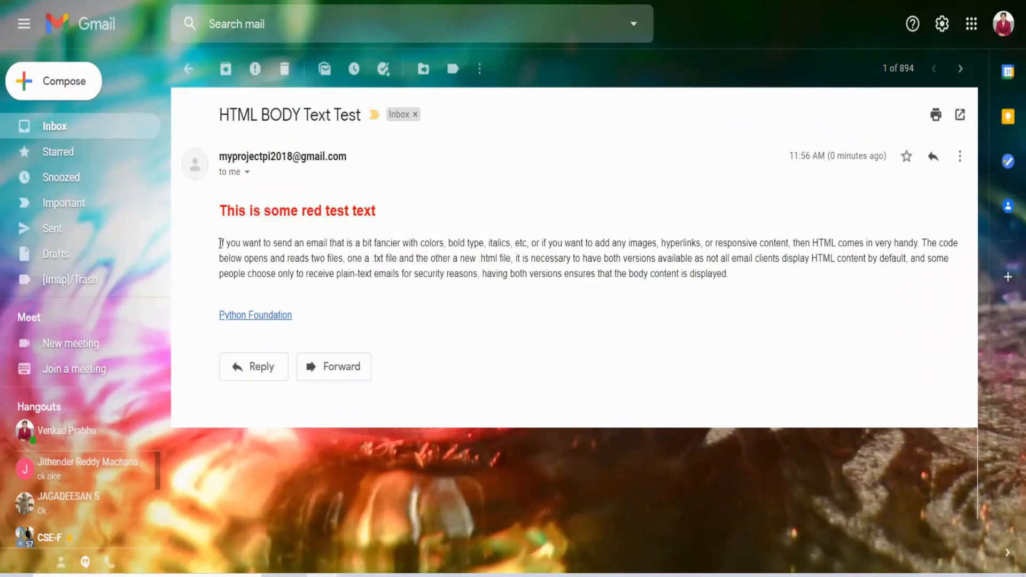
pyautogui.moveTo(220, 243); pyautogui.dragTo(748, 281)
pyautogui.hotkey('alt', 'Tab')
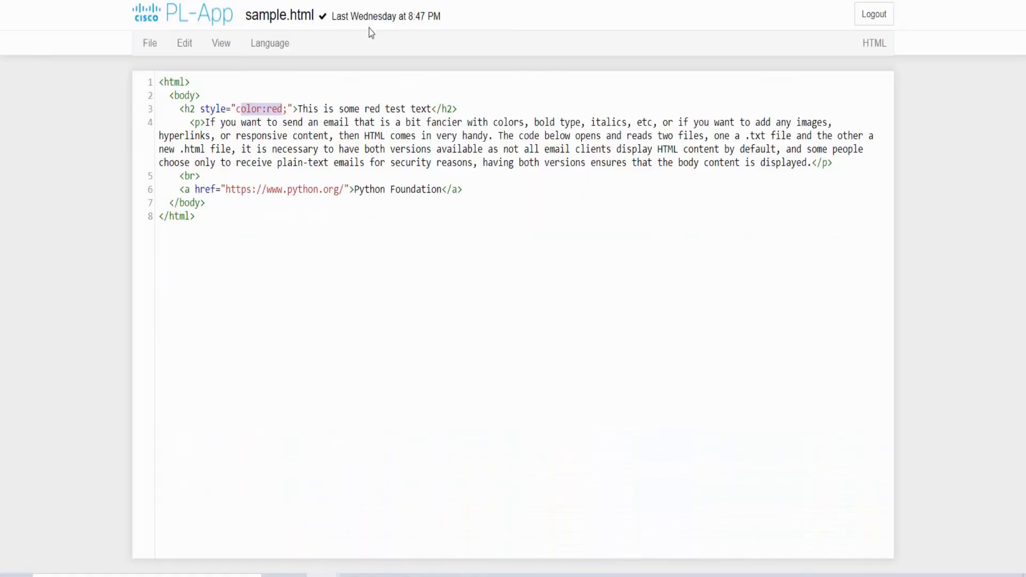
pyautogui.moveTo(189, 122); pyautogui.dragTo(208, 122)
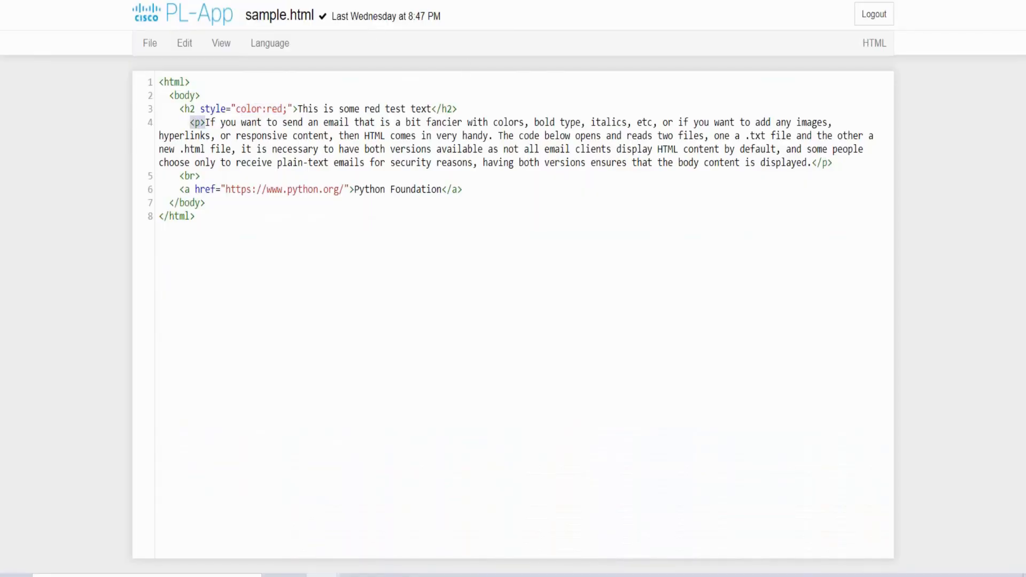
pyautogui.hotkey('alt', 'Tab')
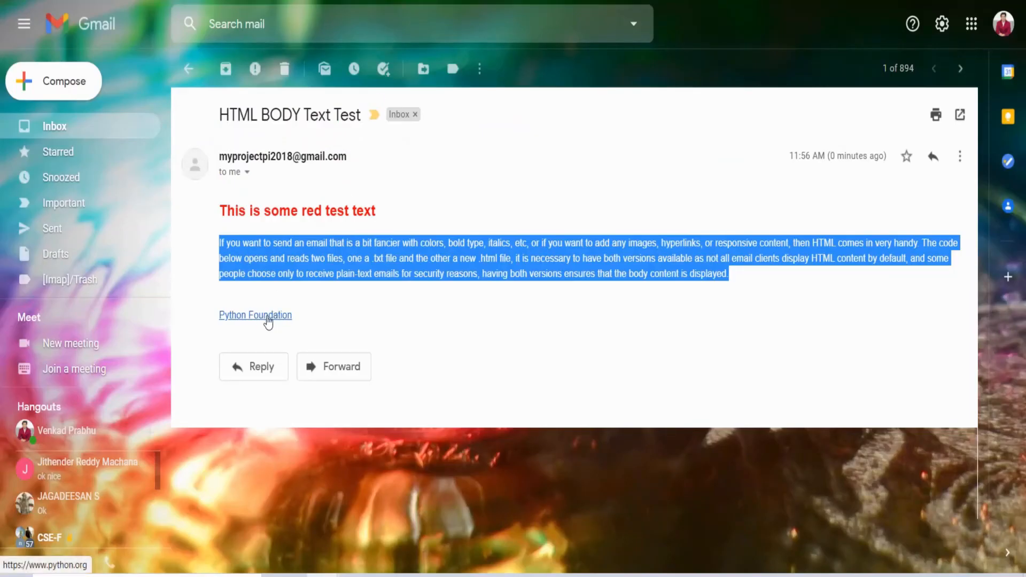
pyautogui.hotkey('alt', 'Tab')
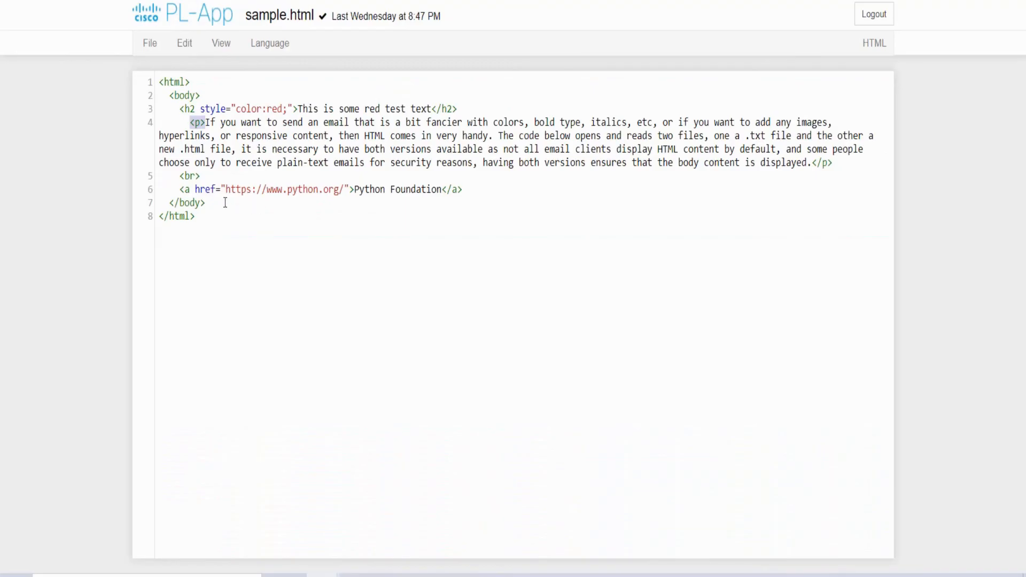
pyautogui.moveTo(180, 189); pyautogui.dragTo(481, 192)
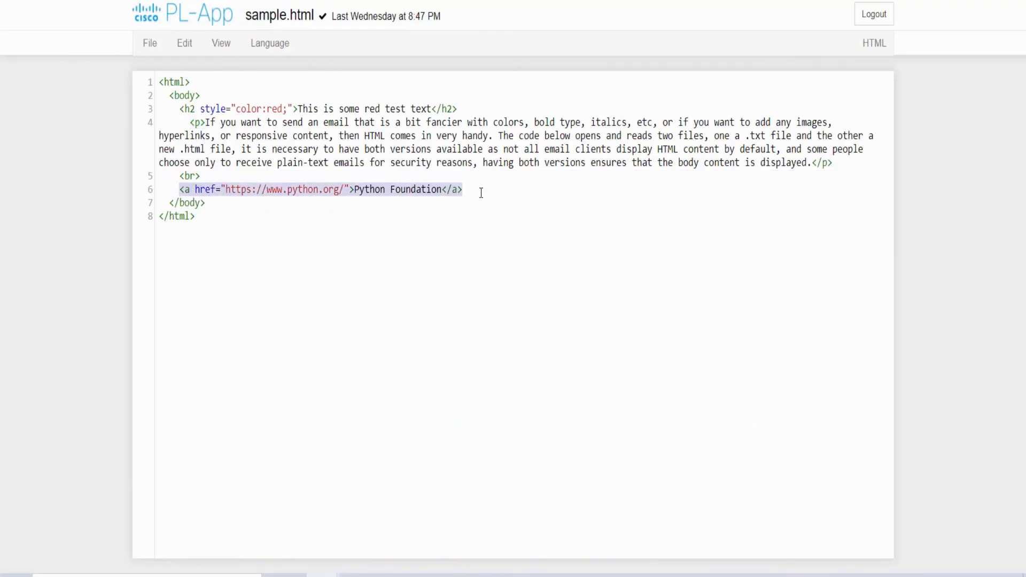
pyautogui.click(441, 227)
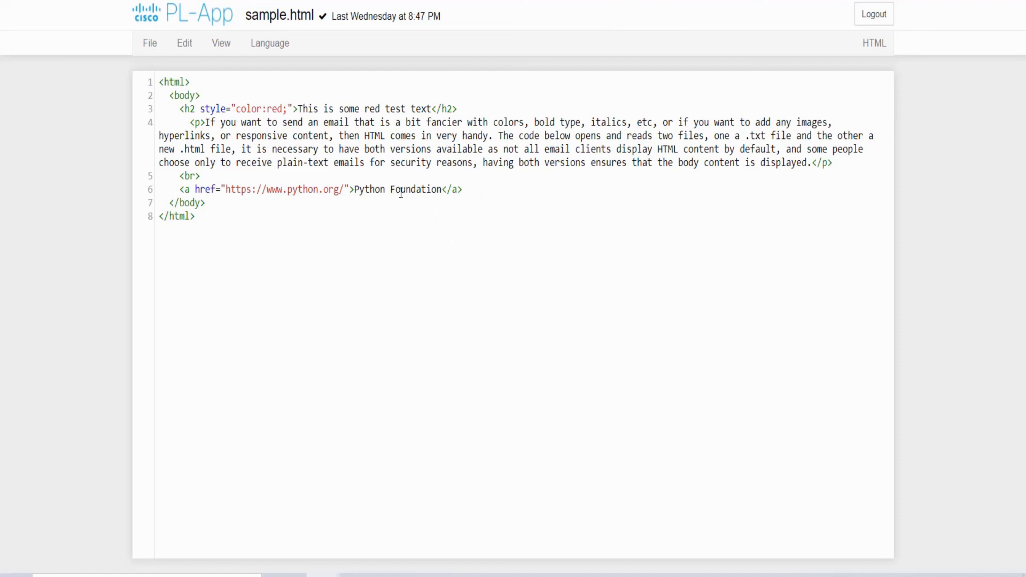
pyautogui.hotkey('alt', 'Tab')
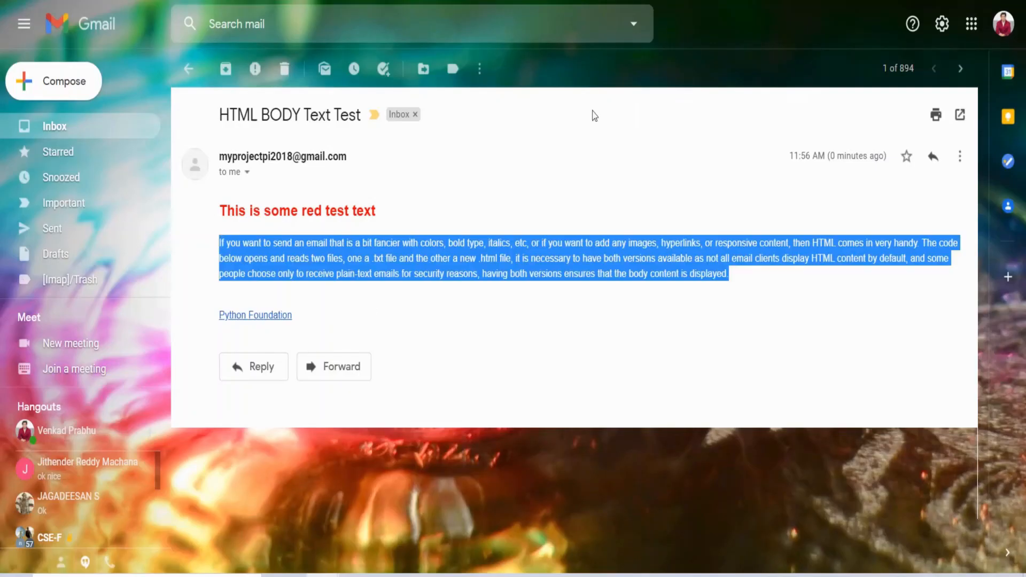
pyautogui.click(424, 319)
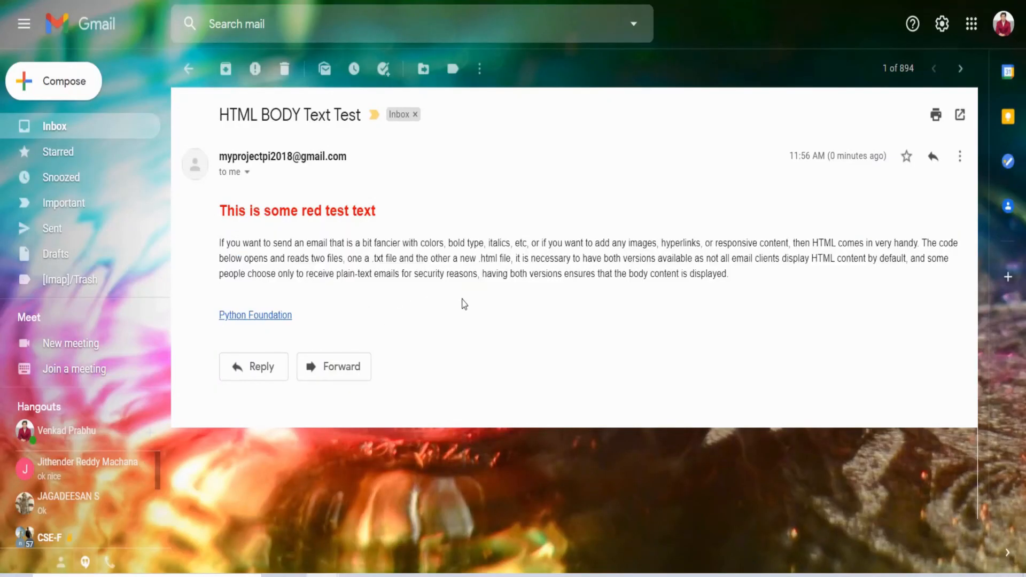